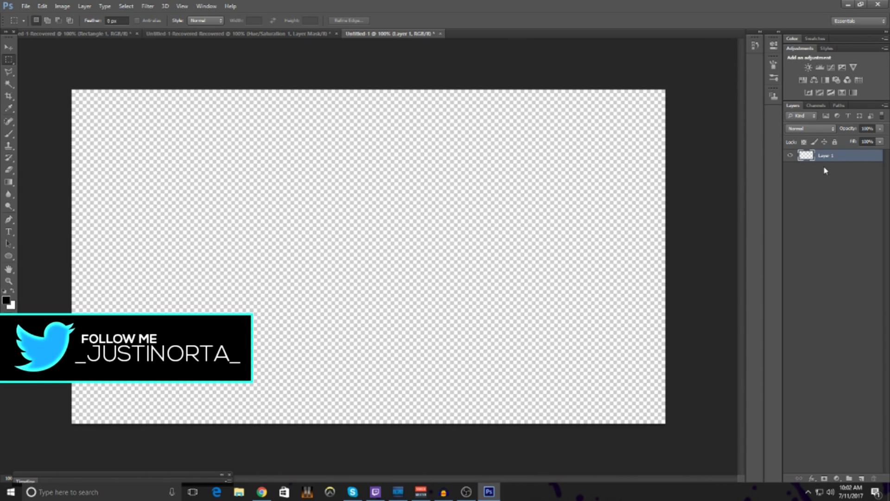
Switch to Chrome and search Google Images for overwatch in a new tab.
click(262, 492)
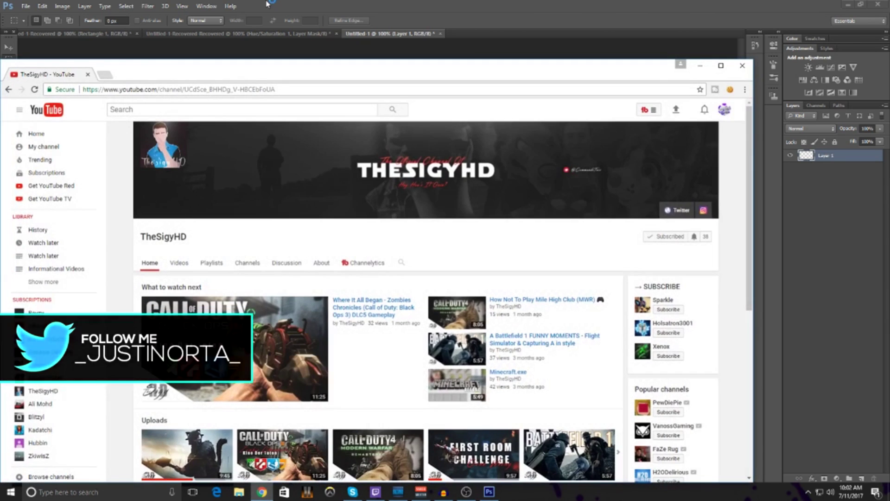
click(104, 74)
drag(195, 75, 197, 4)
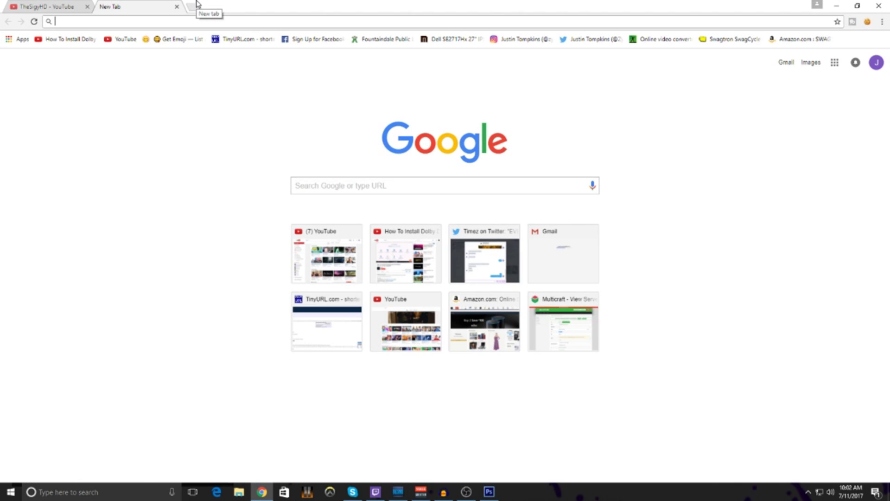
text(over)
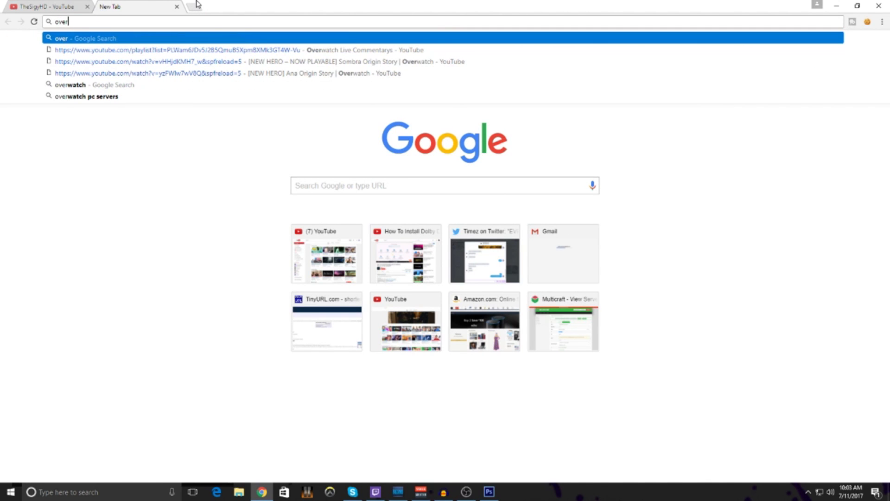
key(Down)
key(Down)
key(Down)
key(Down)
key(Return)
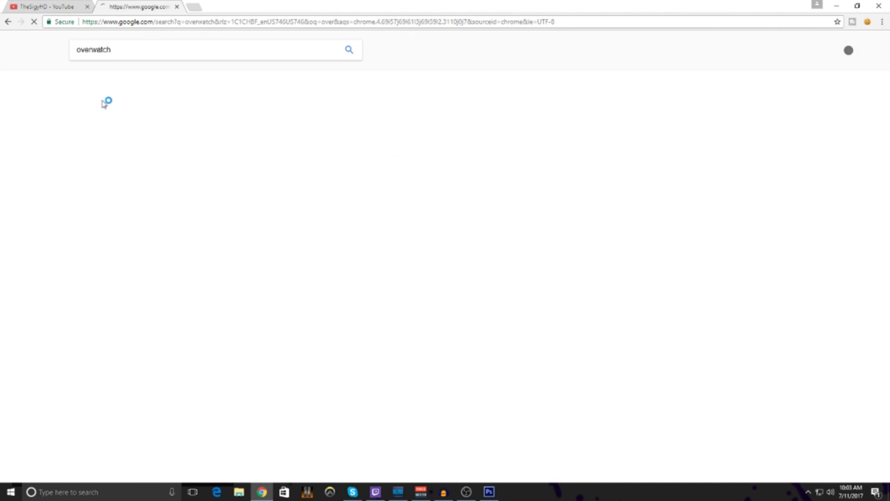
click(210, 77)
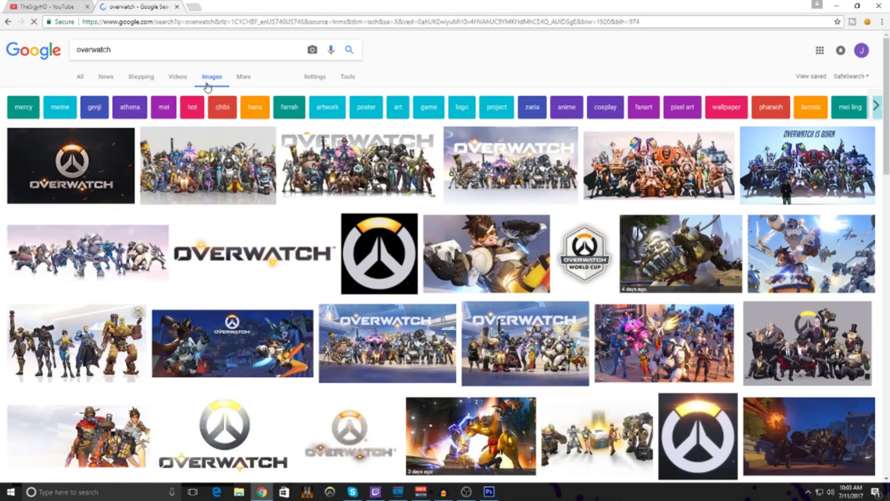
Filter the image results to an exact size of 1280 × 720 px.
click(347, 76)
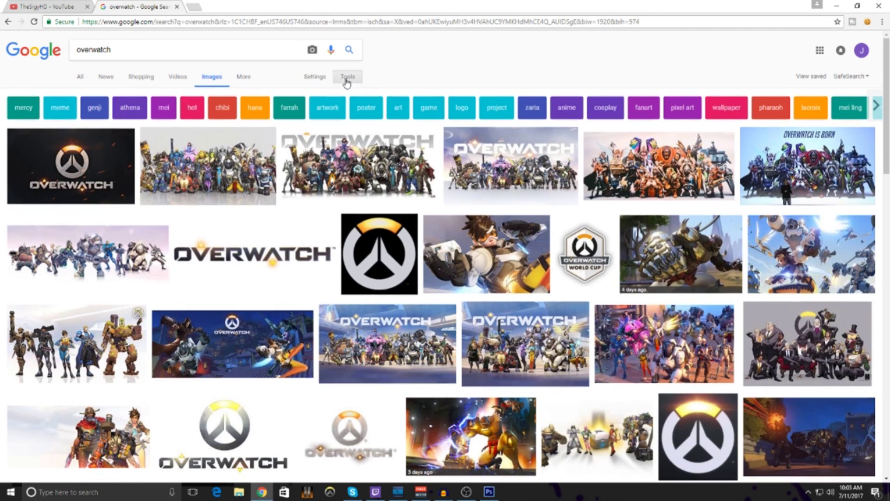
click(85, 93)
click(93, 176)
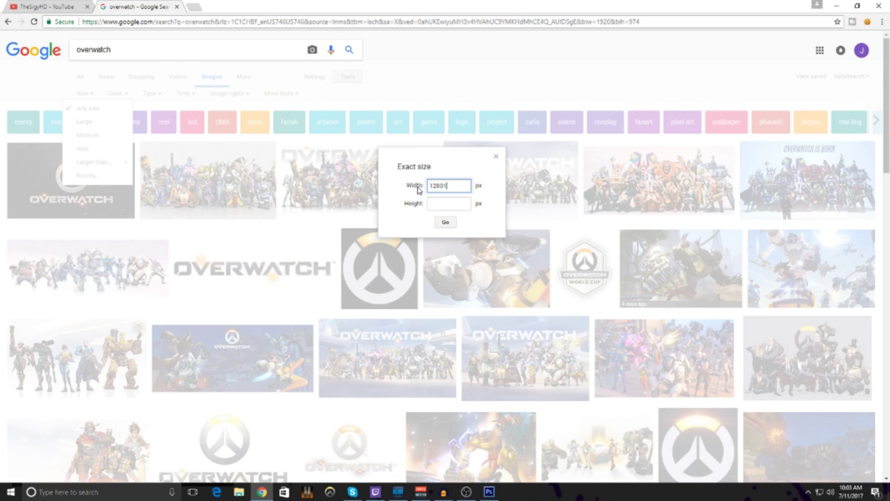
text(12801)
key(BackSpace)
key(Tab)
text(72)
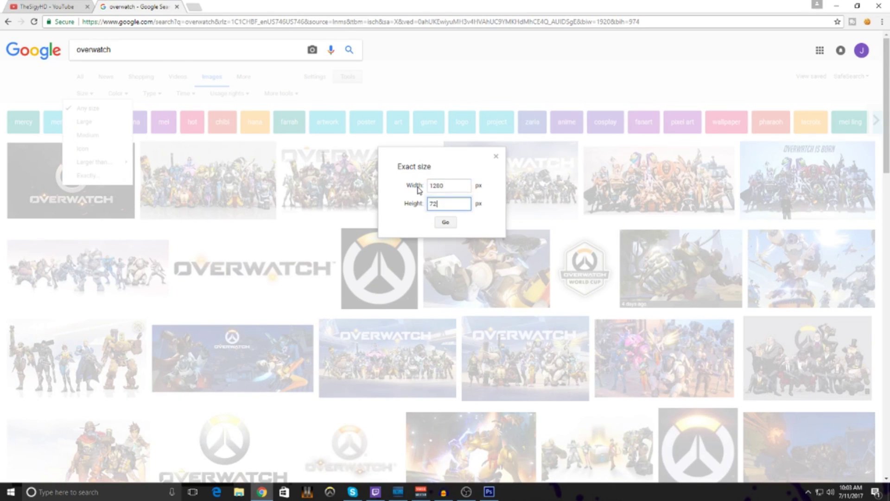
text(0)
key(Return)
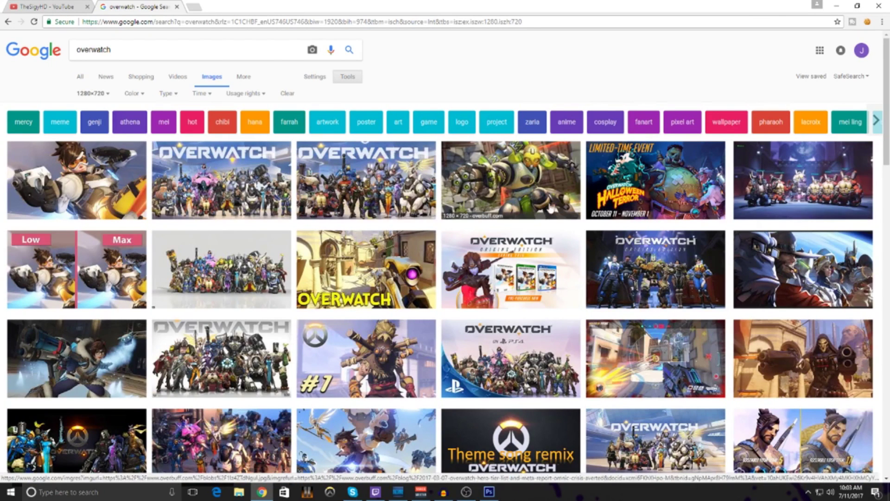
Copy the Overwatch Mei picture from the image results and paste it onto the blank Photoshop canvas.
click(507, 191)
scroll(506, 189, down, 7)
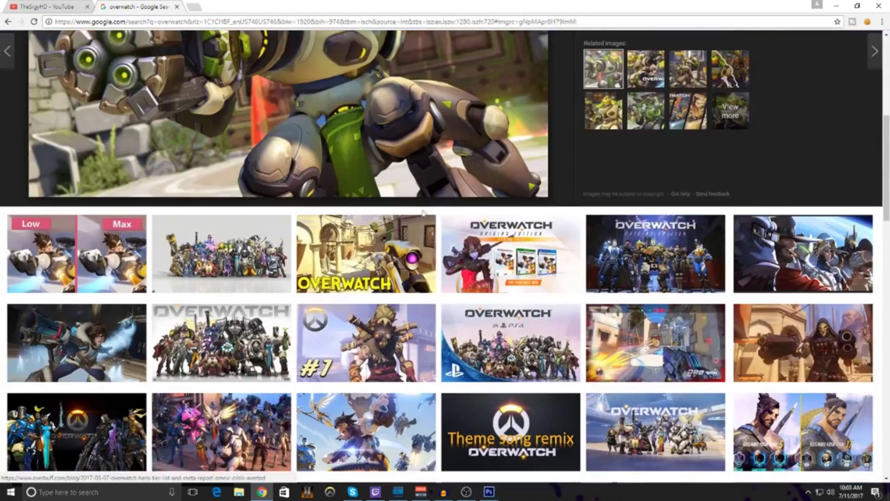
click(139, 218)
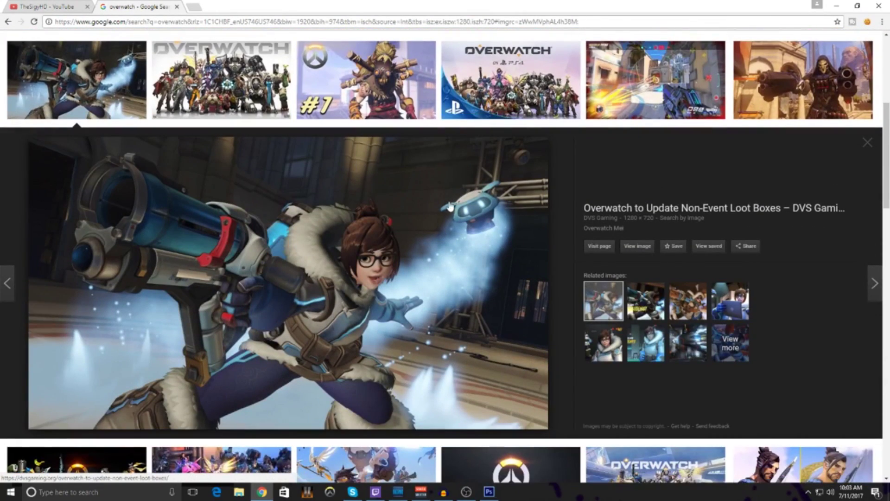
right_click(324, 190)
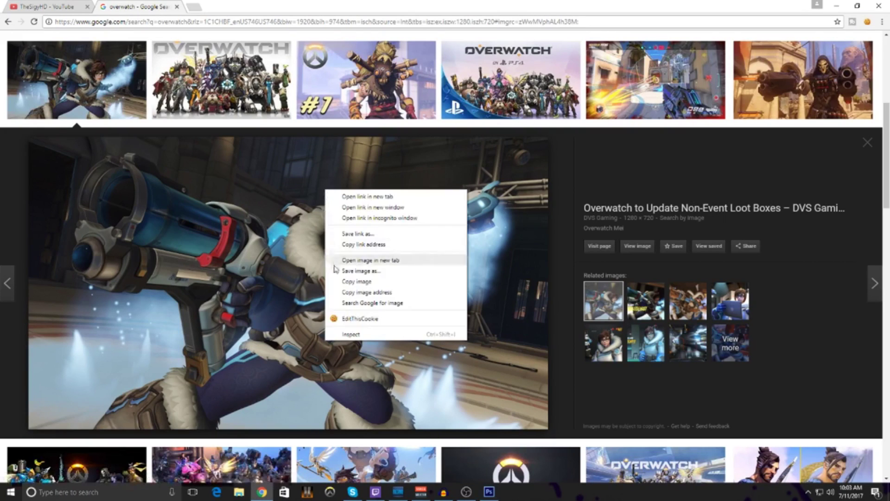
click(355, 282)
click(488, 493)
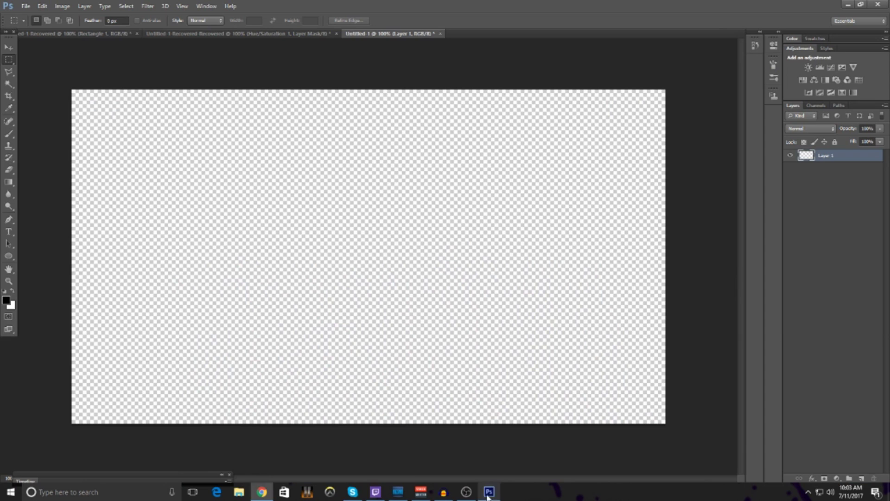
key(ctrl+v)
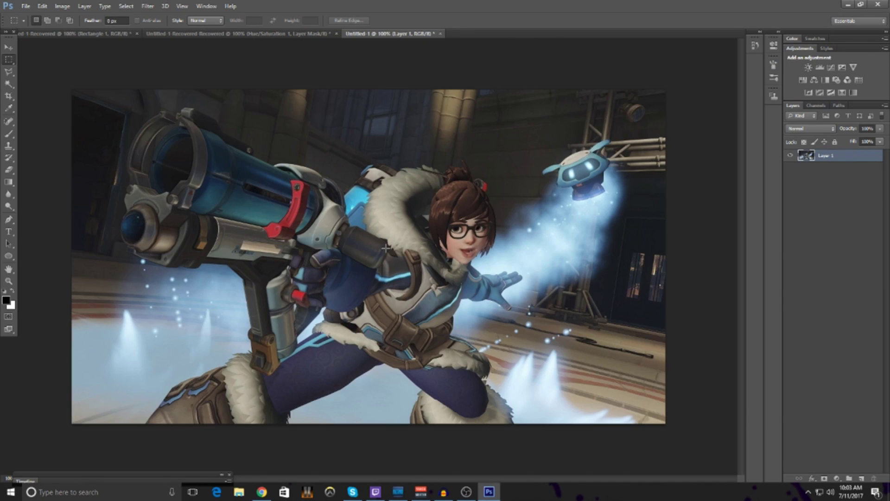
Scale the pasted picture to about 122.8% and reposition it so that it covers the whole canvas.
click(6, 47)
scroll(93, 81, down, 5)
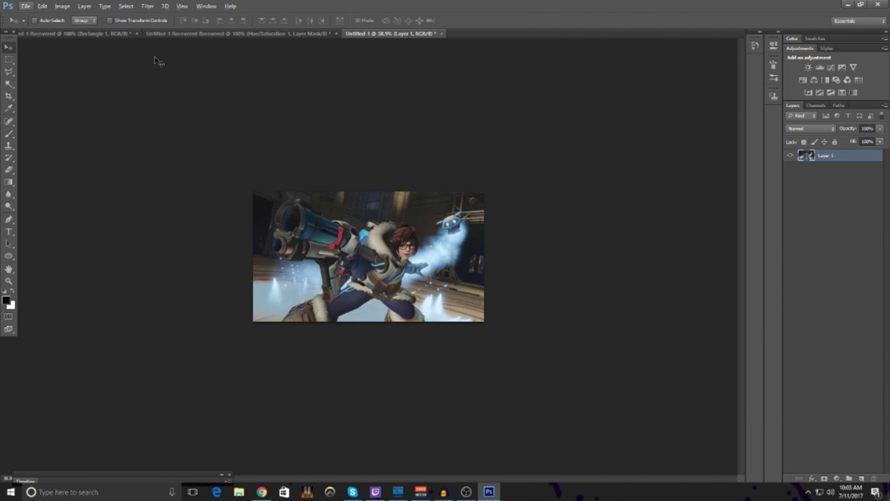
key(ctrl+t)
drag(380, 202, 400, 174)
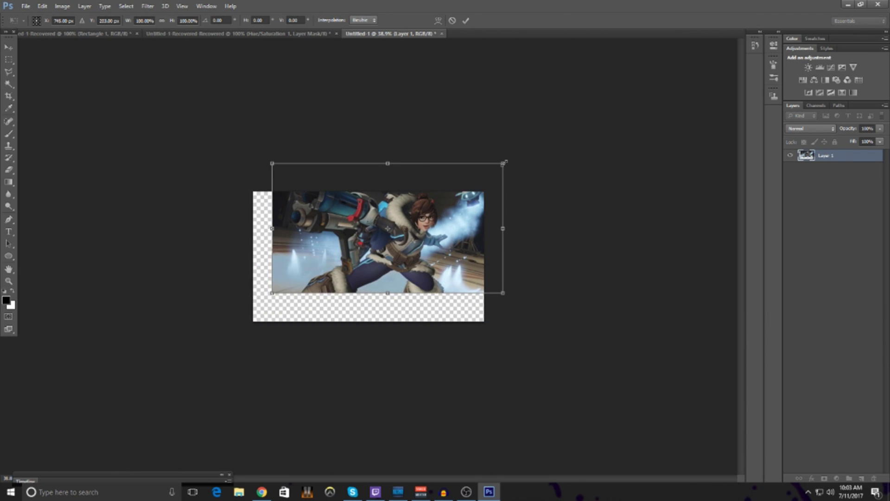
drag(505, 162, 529, 146)
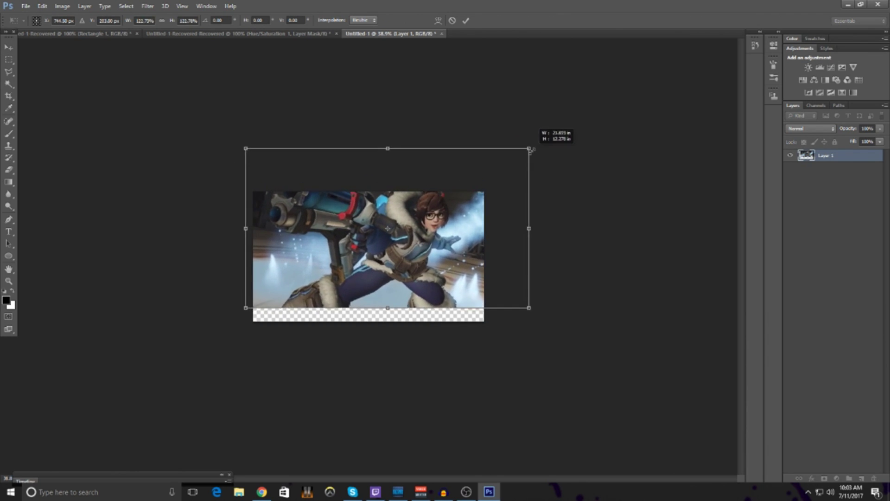
drag(492, 201, 492, 234)
scroll(429, 278, up, 3)
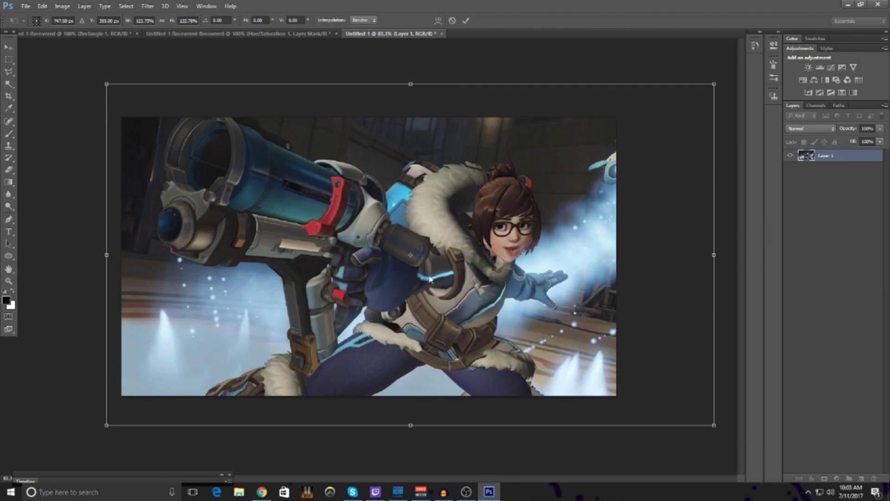
mouse_move(541, 270)
mouse_down()
mouse_move(528, 275)
mouse_move(548, 277)
mouse_up()
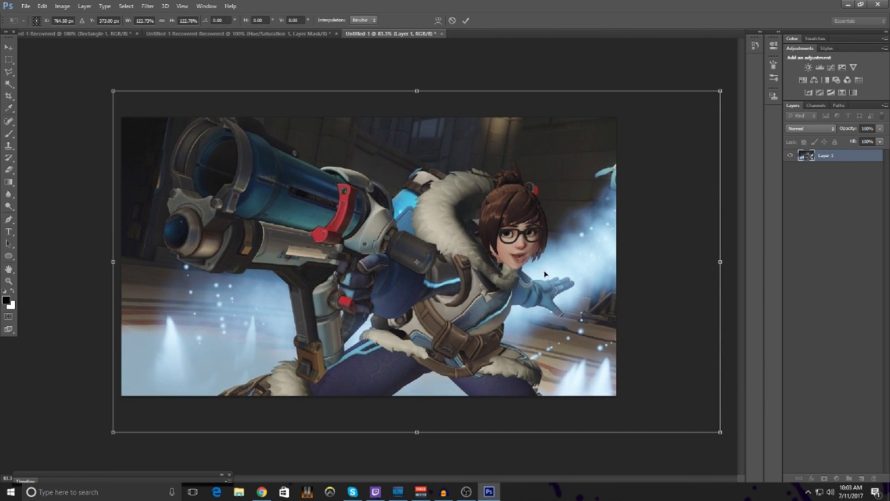
click(465, 21)
scroll(431, 133, down, 2)
scroll(430, 133, up, 2)
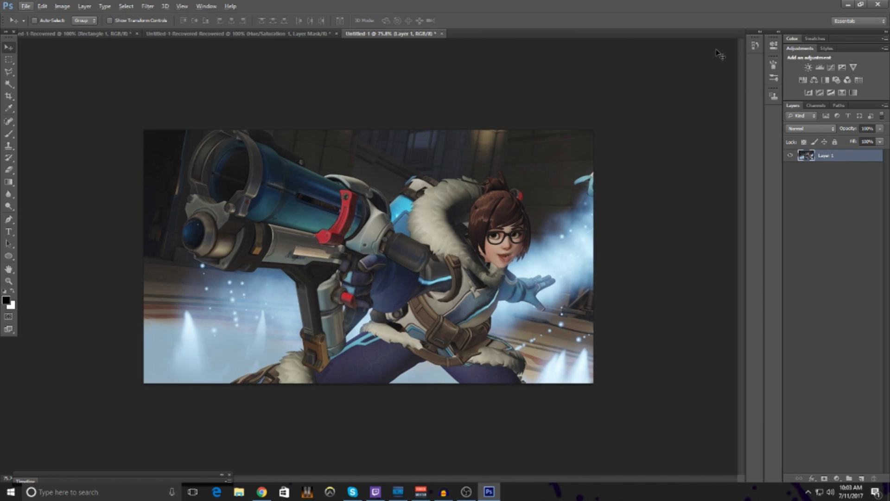
Add a Brightness/Contrast adjustment layer with brightness about 40 and contrast about 17.
click(808, 68)
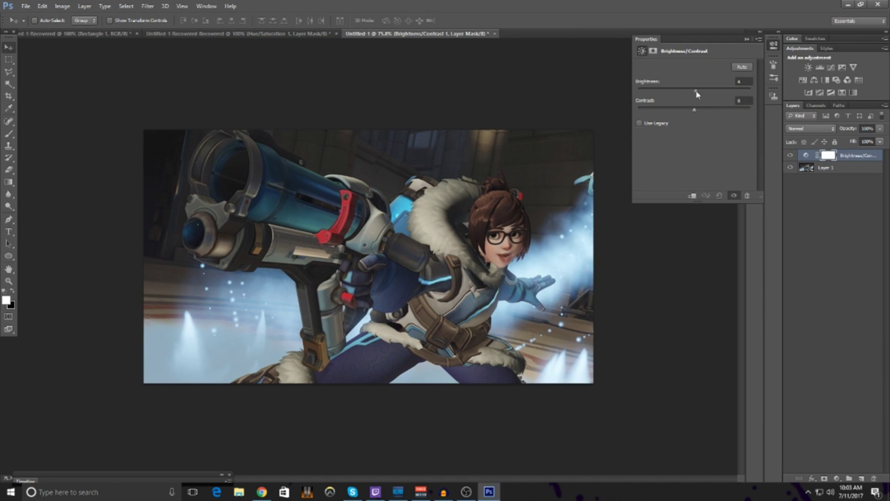
drag(695, 91, 709, 91)
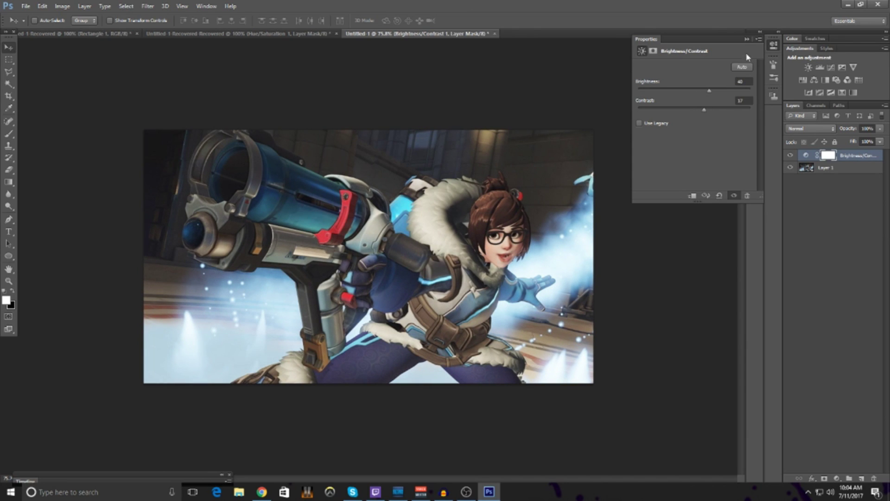
click(747, 39)
Add a Curves adjustment layer and shape a slight S-curve that lifts the highlights and darkens the shadows.
click(831, 68)
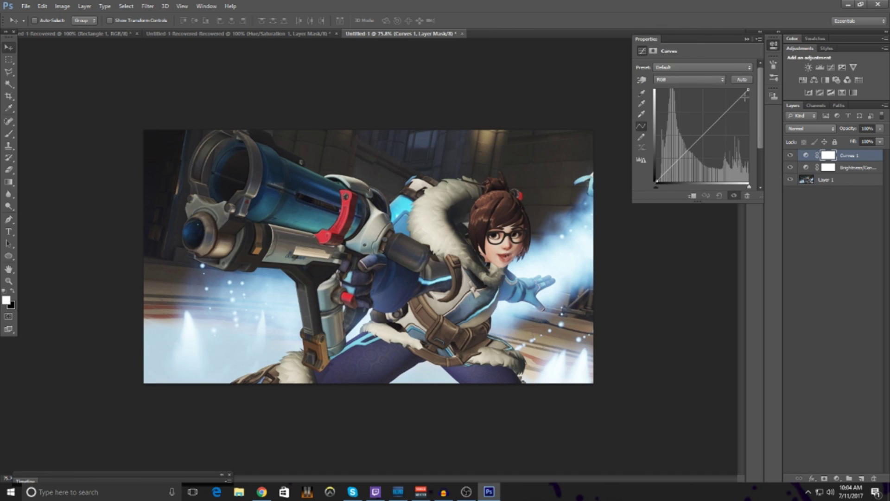
drag(721, 116, 720, 111)
drag(676, 160, 680, 161)
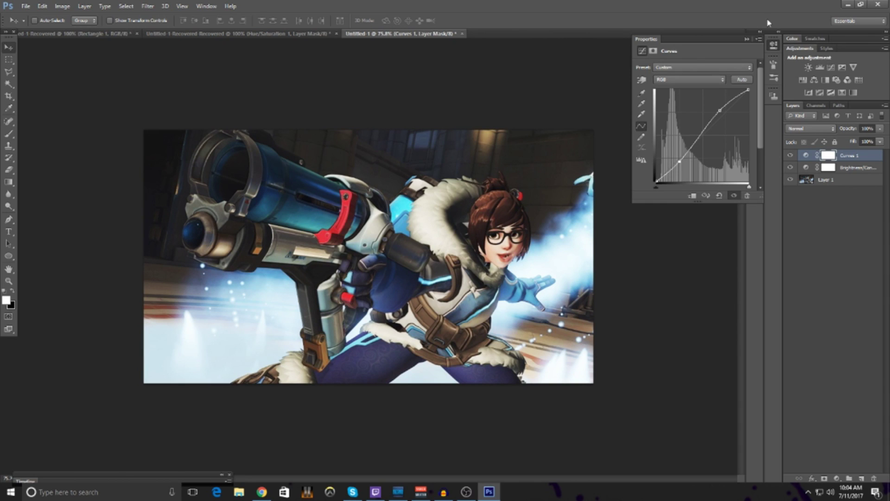
click(746, 39)
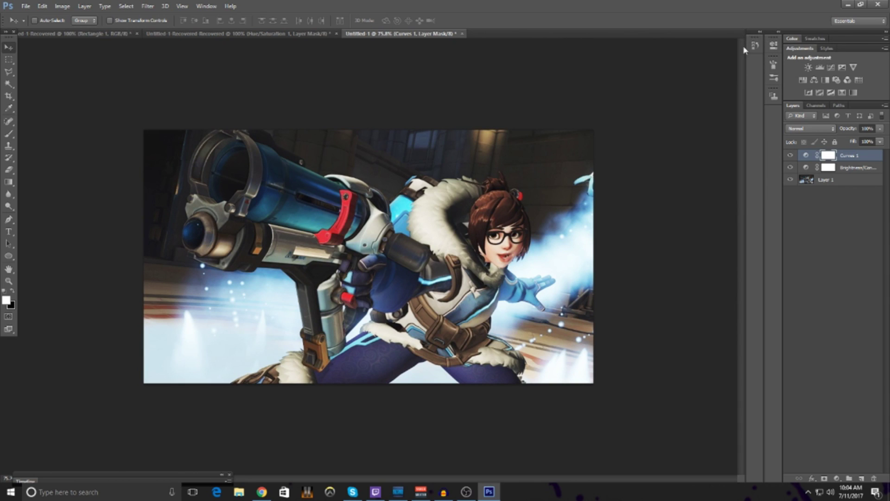
Add a Gradient Map adjustment layer and set the gradient's dark colour stop to #202233.
click(836, 478)
click(825, 469)
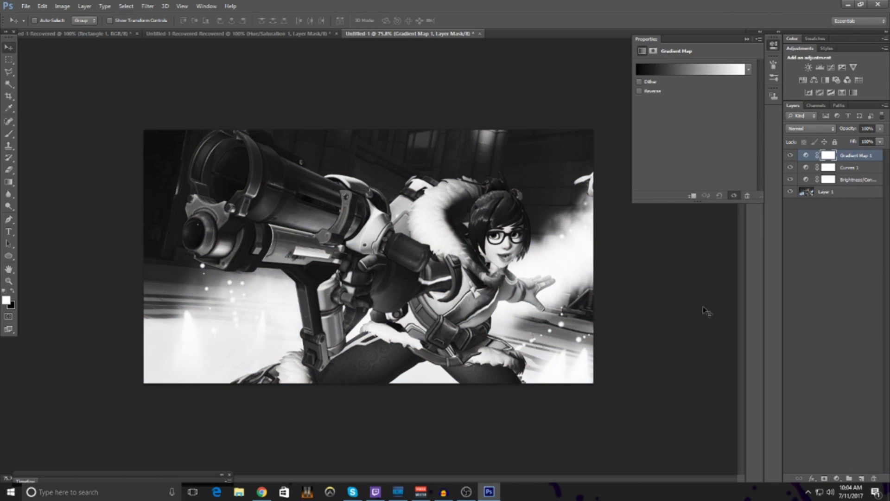
click(674, 69)
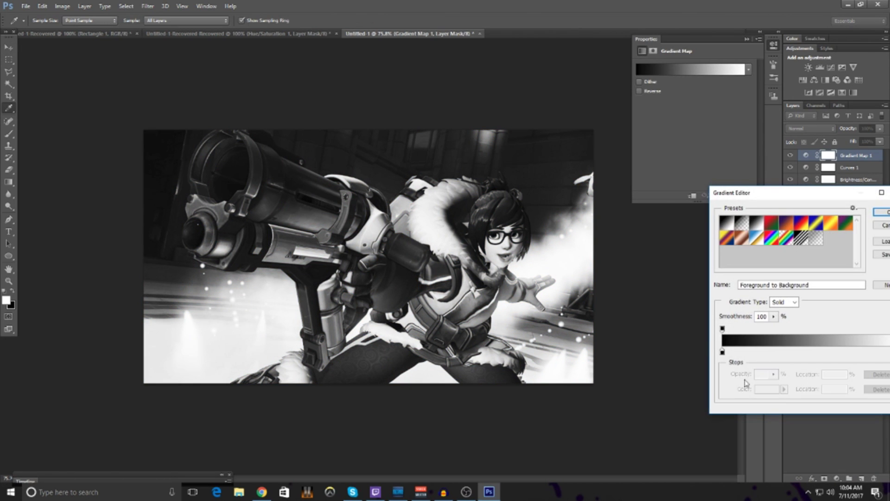
click(767, 391)
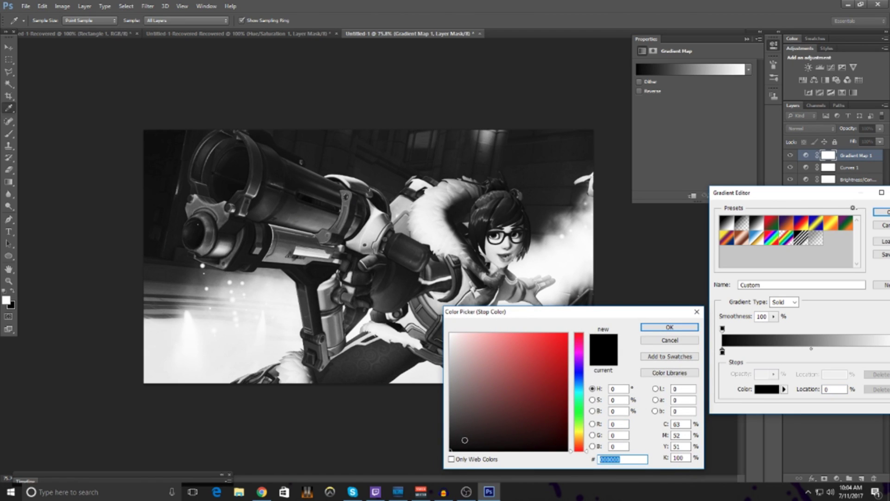
text(0)
text(202233)
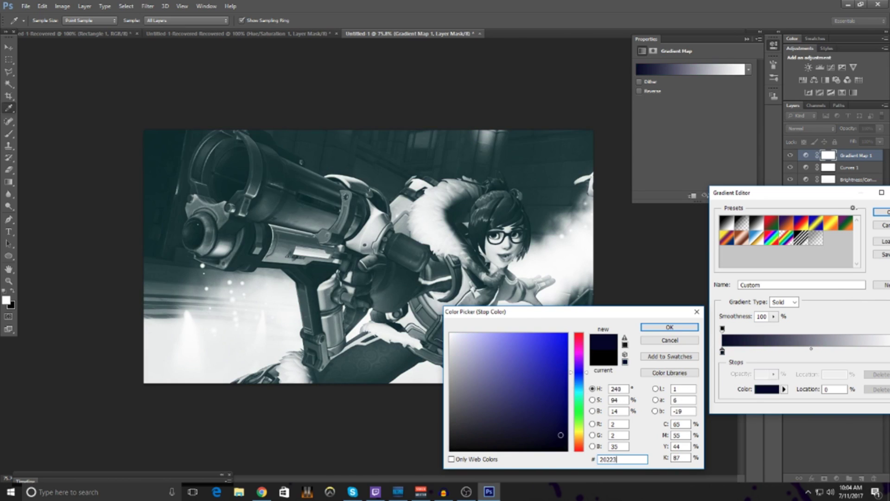
click(670, 327)
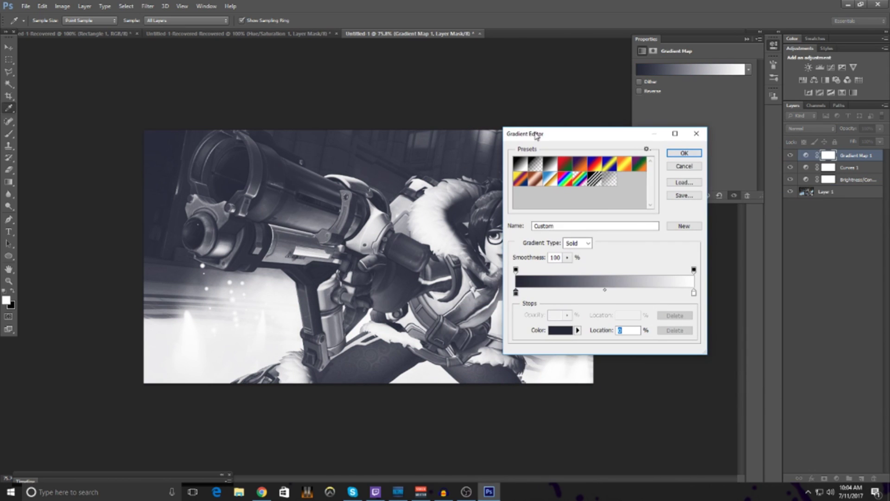
Set the gradient's light colour stop to coral red #ff5858 and apply the gradient.
drag(741, 192, 535, 133)
click(694, 292)
click(561, 330)
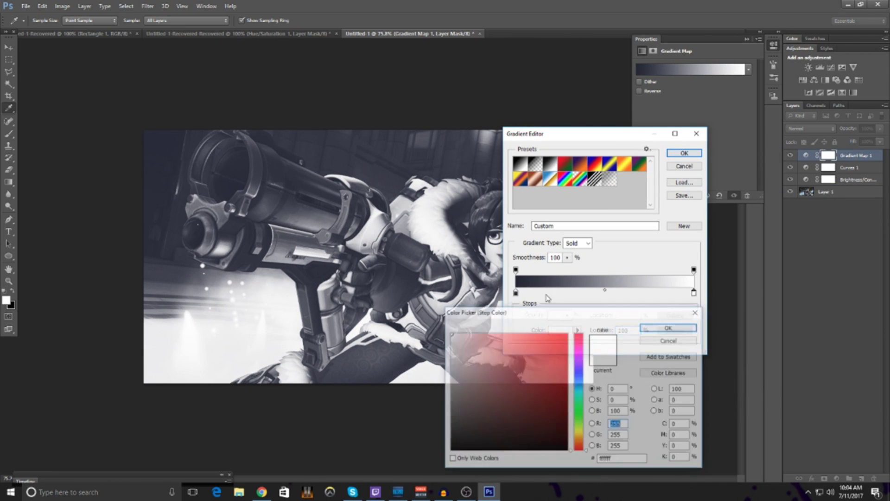
click(523, 333)
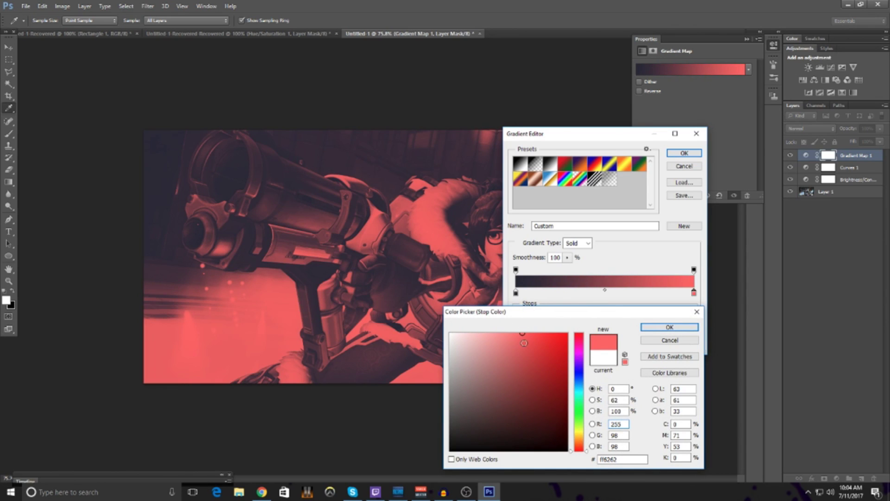
mouse_move(524, 343)
mouse_down()
mouse_move(533, 322)
mouse_move(557, 335)
mouse_move(566, 328)
mouse_up()
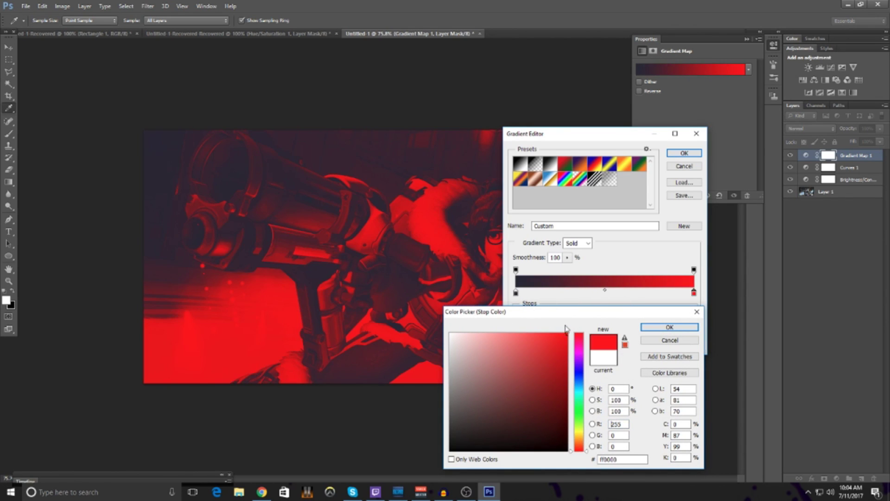
mouse_move(533, 354)
mouse_down()
mouse_move(461, 324)
mouse_move(506, 320)
mouse_move(527, 306)
mouse_up()
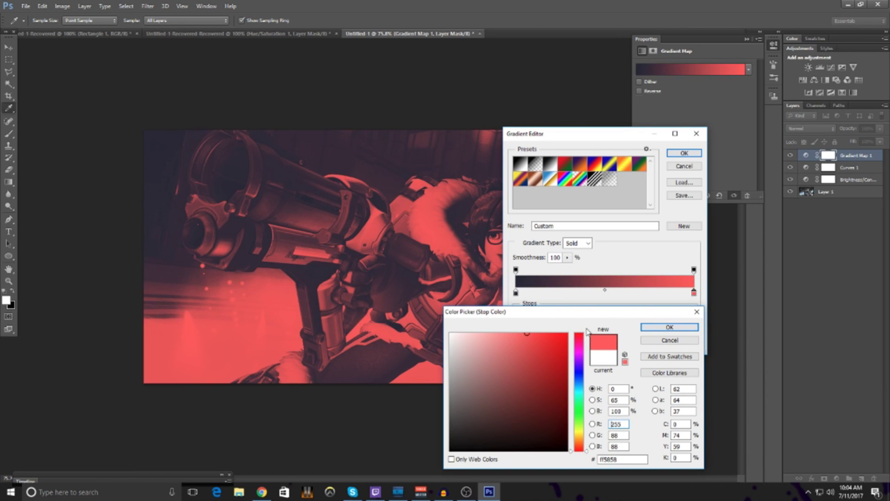
drag(578, 369, 587, 320)
click(670, 327)
click(685, 153)
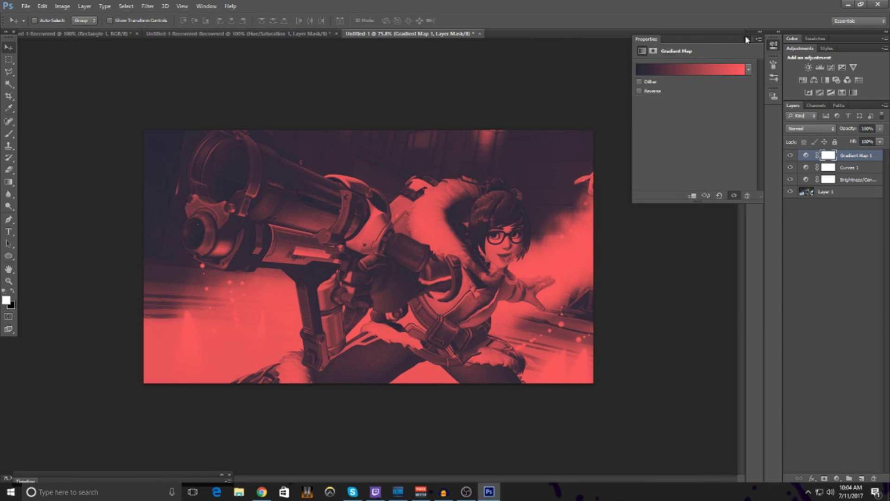
Duplicate the Mei picture layer and apply a Mosaic filter with a cell size of 14 square to the copy.
click(745, 36)
click(842, 195)
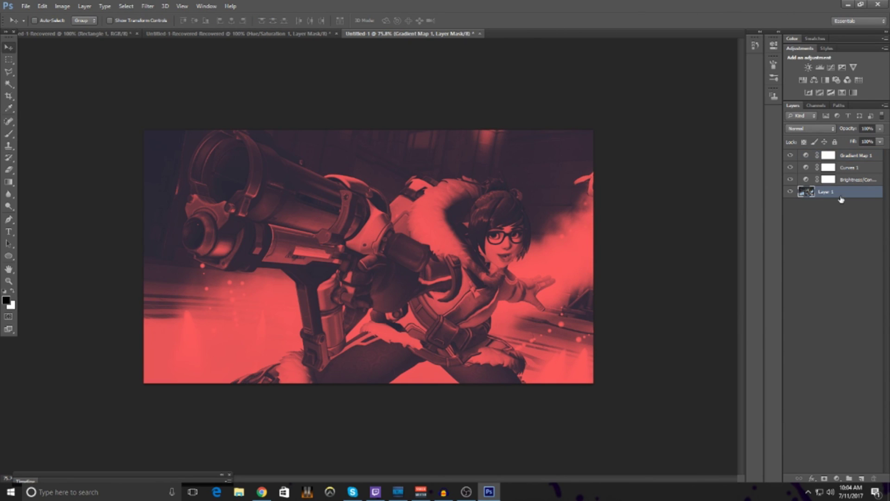
key(ctrl+j)
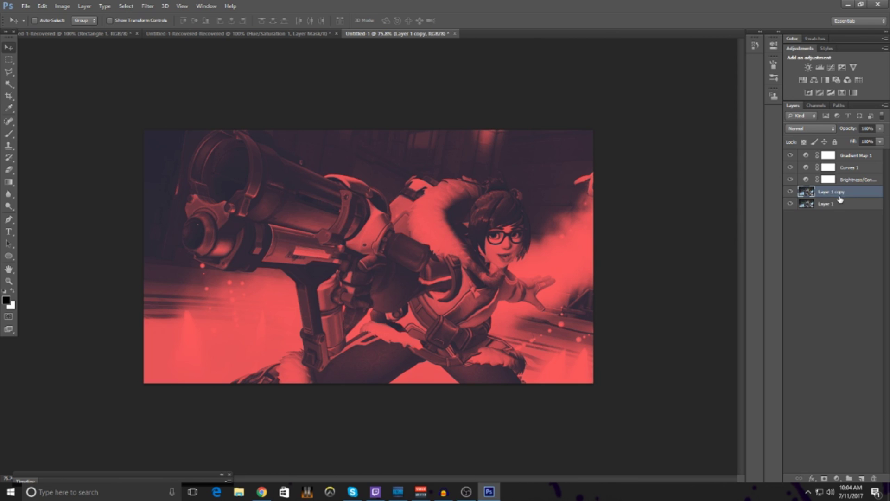
click(148, 6)
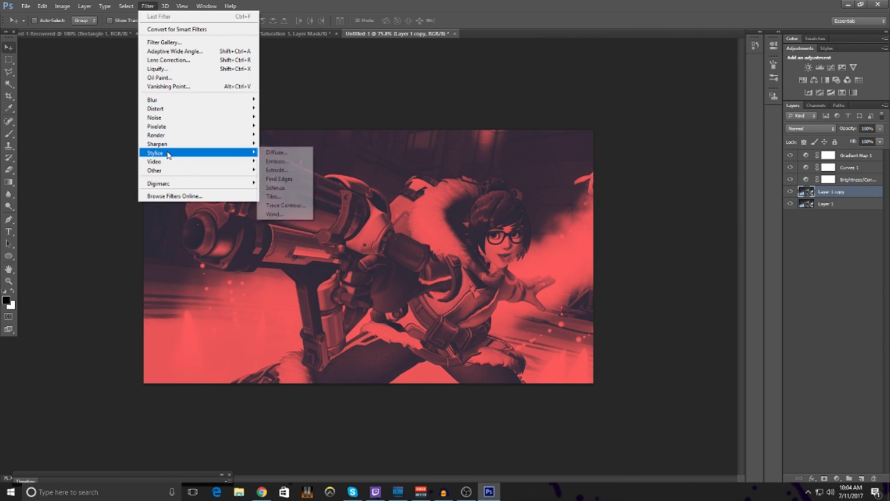
mouse_move(164, 127)
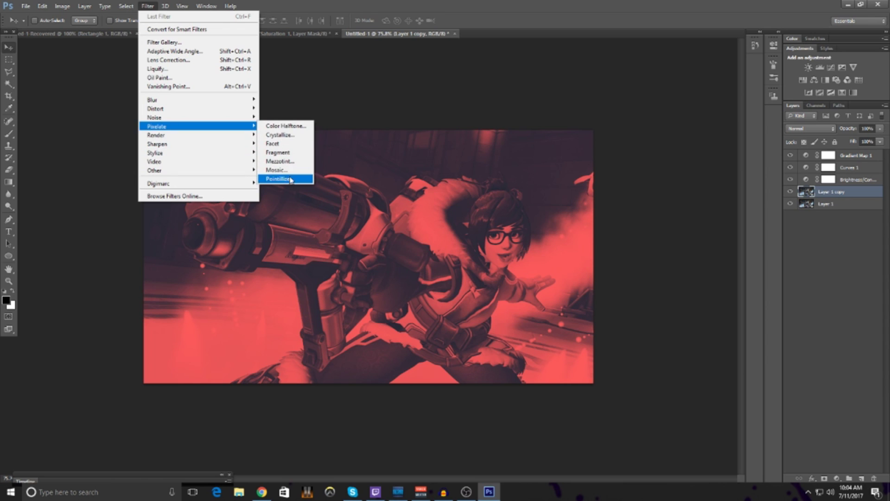
click(287, 170)
drag(527, 254, 530, 253)
click(640, 129)
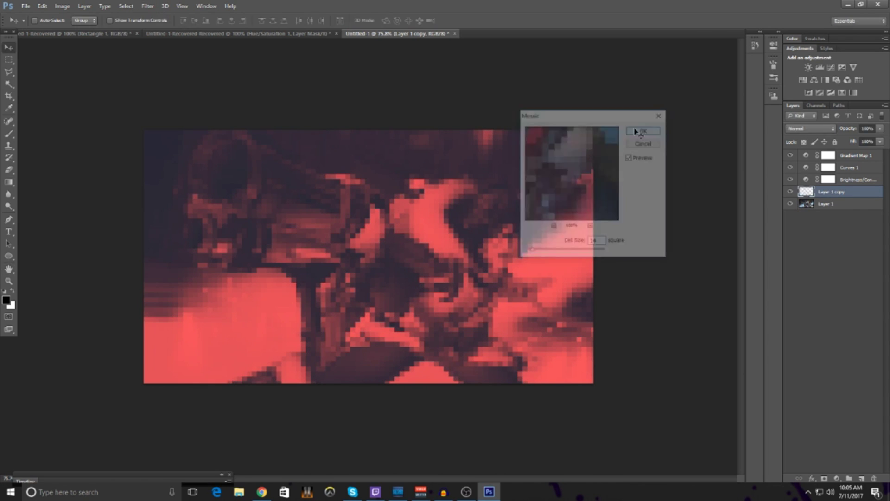
Apply the Find Edges filter to the pixelated copy of the picture.
click(148, 7)
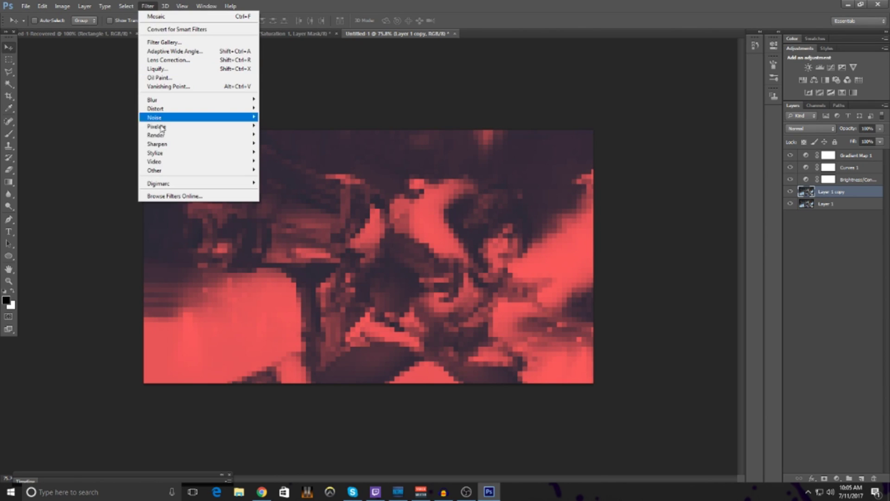
mouse_move(241, 153)
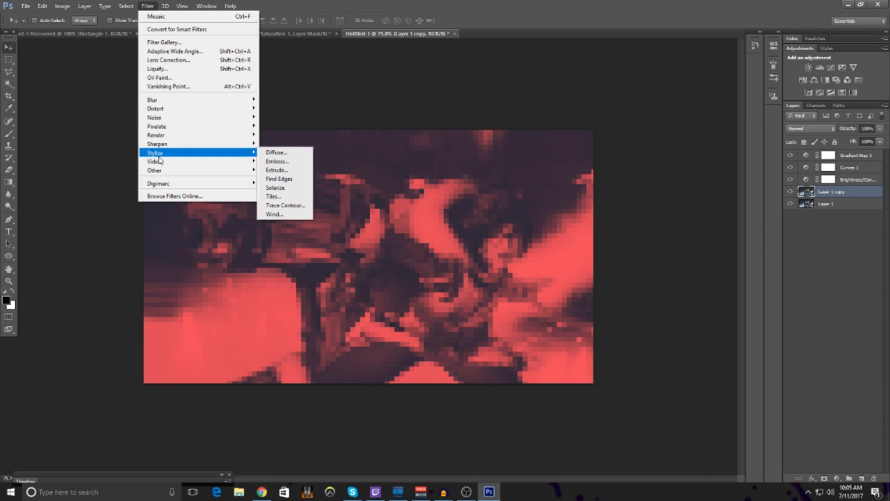
click(286, 178)
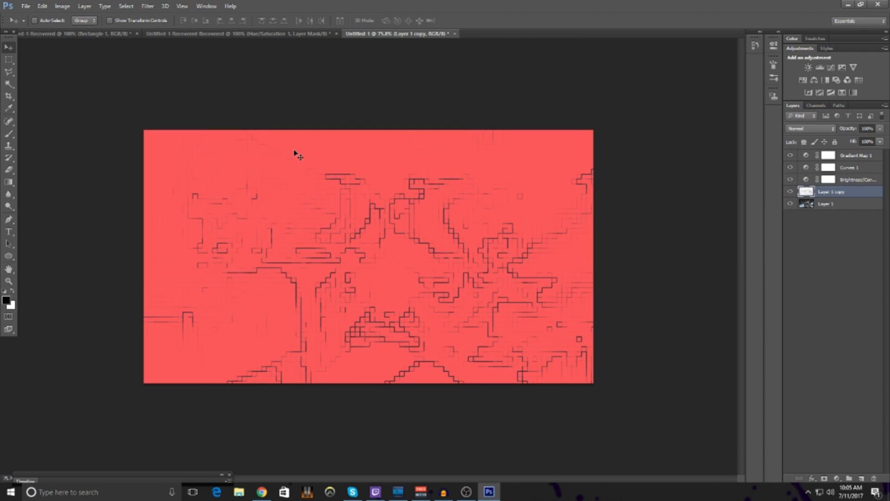
Invert the edge layer's colours and set its blend mode to Color Dodge.
key(ctrl+i)
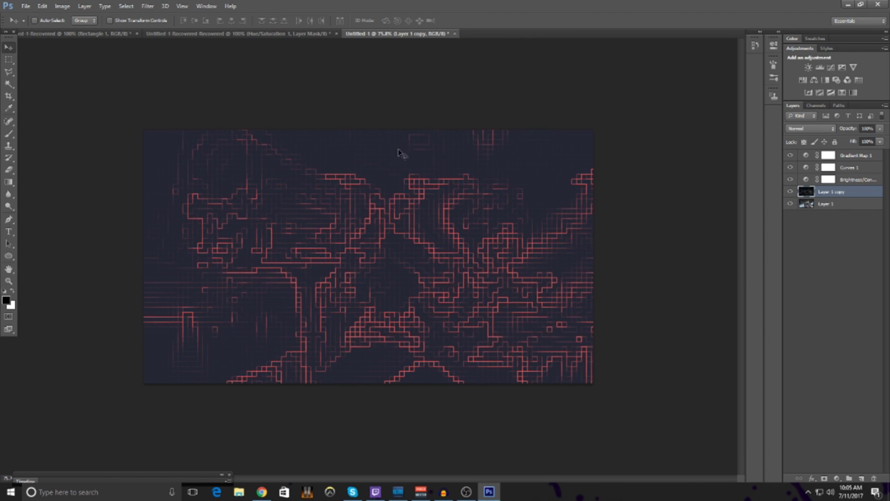
click(797, 129)
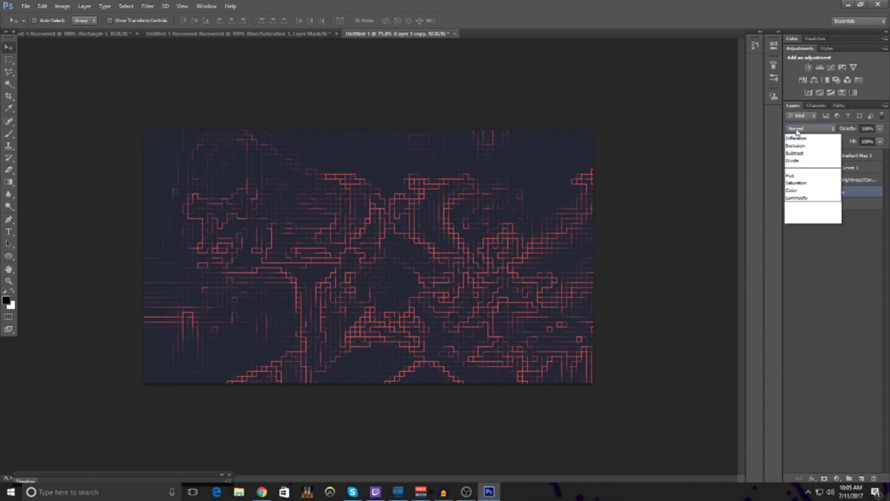
click(809, 221)
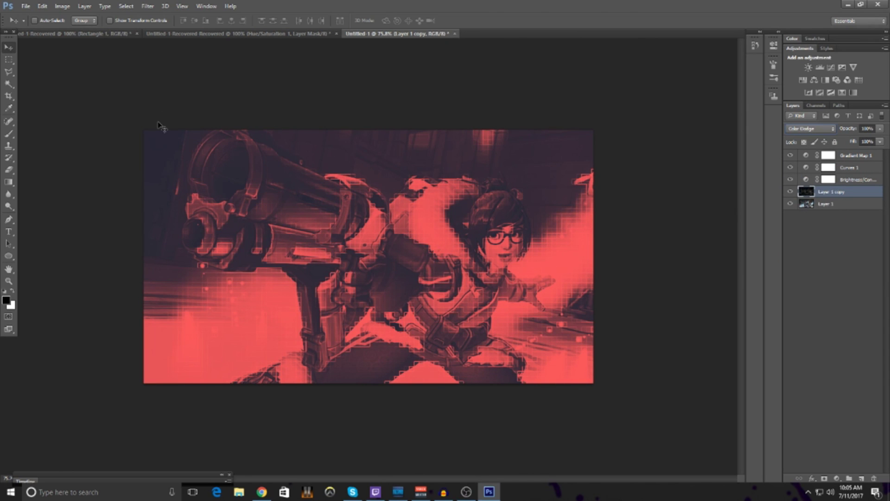
Start a Lighting Effects spot light on the original picture layer and set its intensity to 18.
click(847, 207)
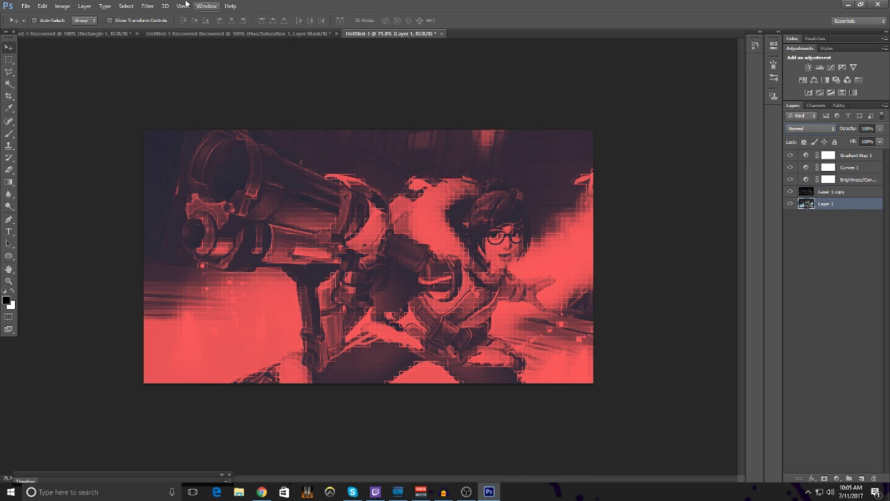
click(148, 7)
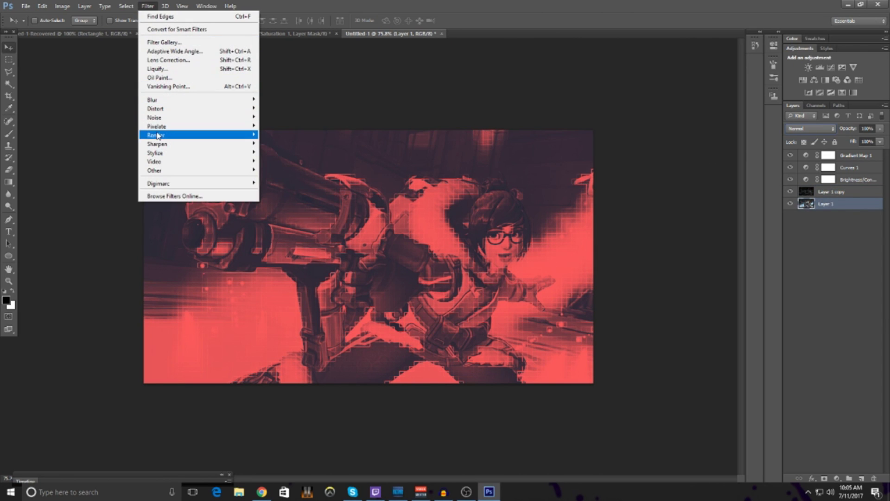
mouse_move(204, 135)
click(285, 171)
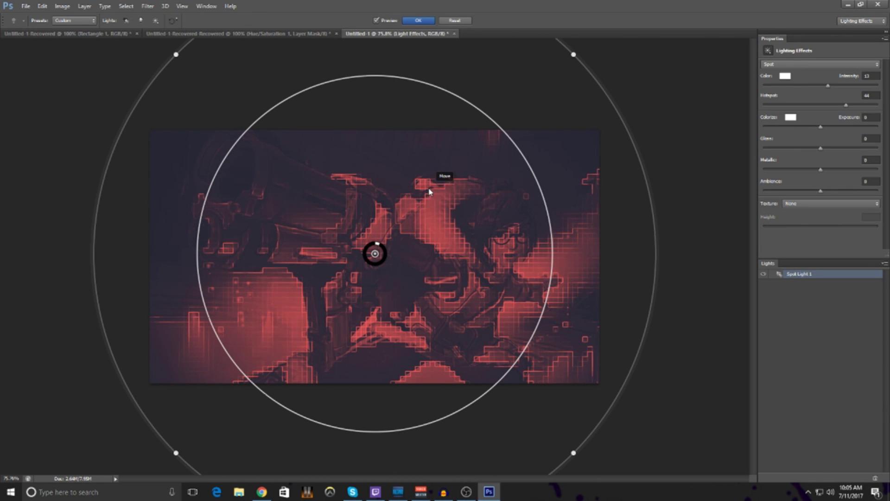
scroll(397, 252, down, 1)
drag(380, 245, 383, 245)
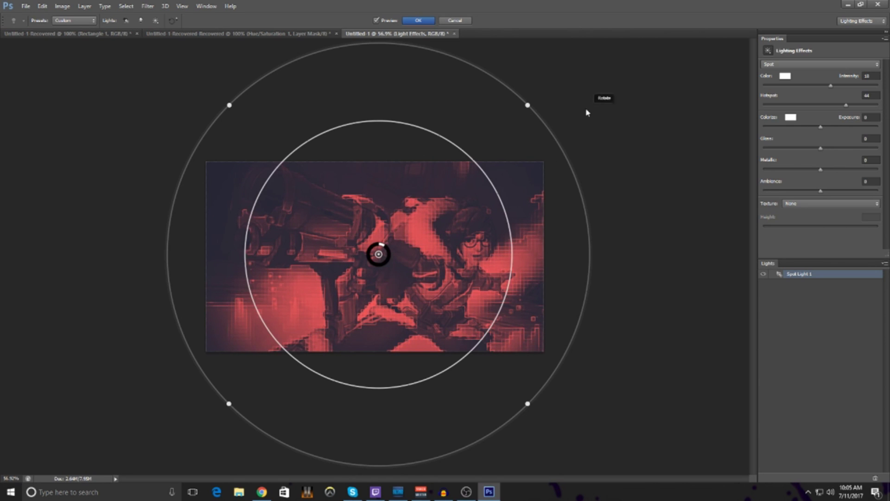
Resize and position the spot light's circle around the centre of the picture, and apply the lighting effect.
drag(522, 107, 504, 91)
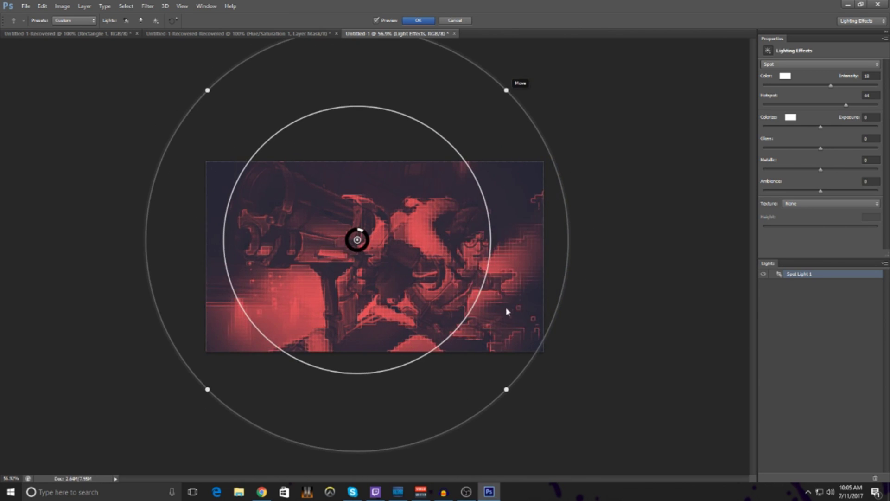
mouse_move(512, 392)
mouse_down()
mouse_move(520, 391)
mouse_move(506, 384)
mouse_up()
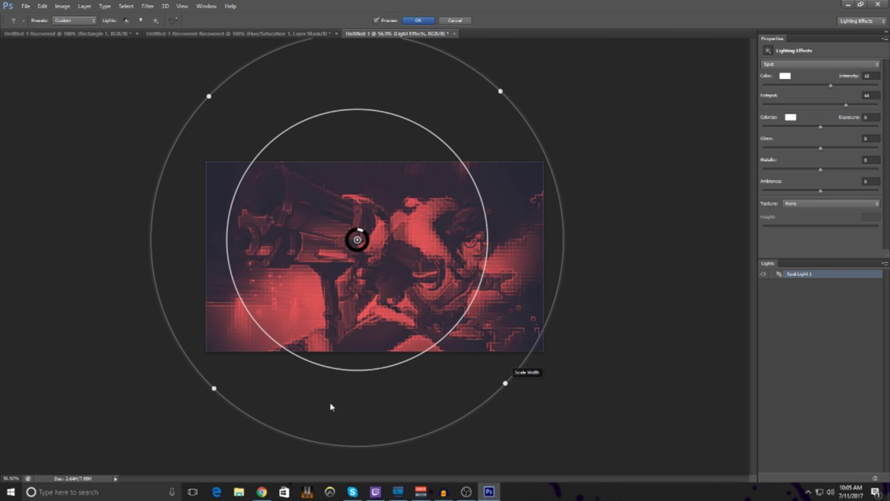
drag(209, 401, 229, 396)
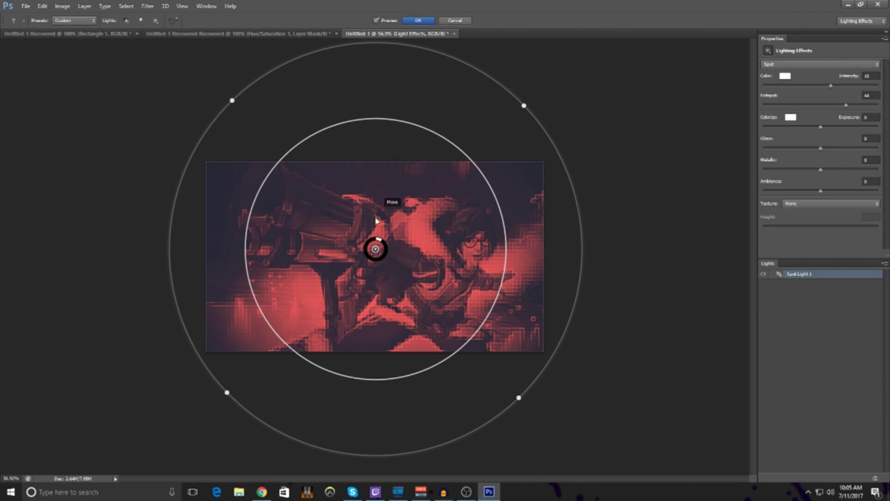
drag(373, 238, 377, 237)
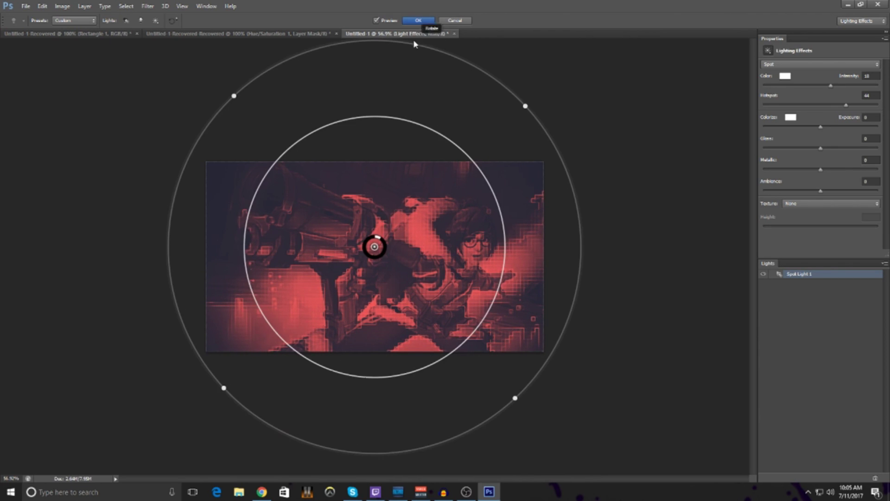
click(419, 20)
scroll(338, 249, up, 3)
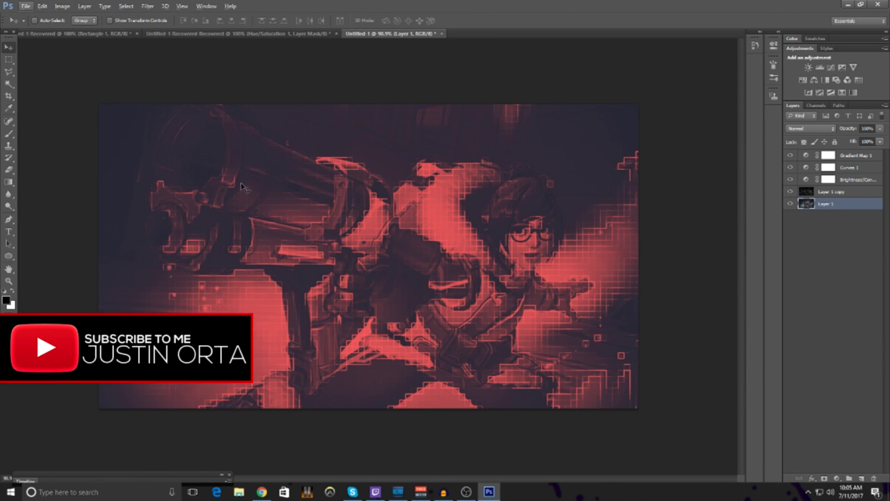
Add a new layer above the Gradient Map layer and choose the Brush tool for painting on it.
click(855, 160)
click(862, 479)
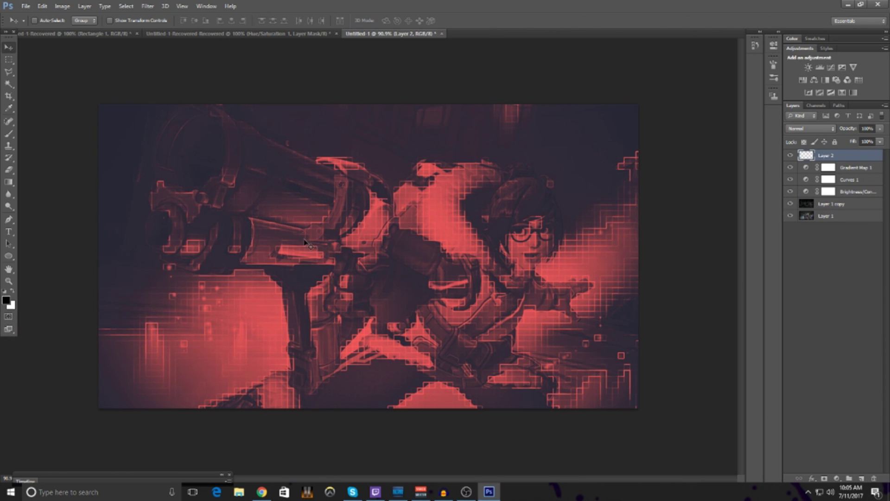
scroll(306, 242, down, 10)
click(8, 133)
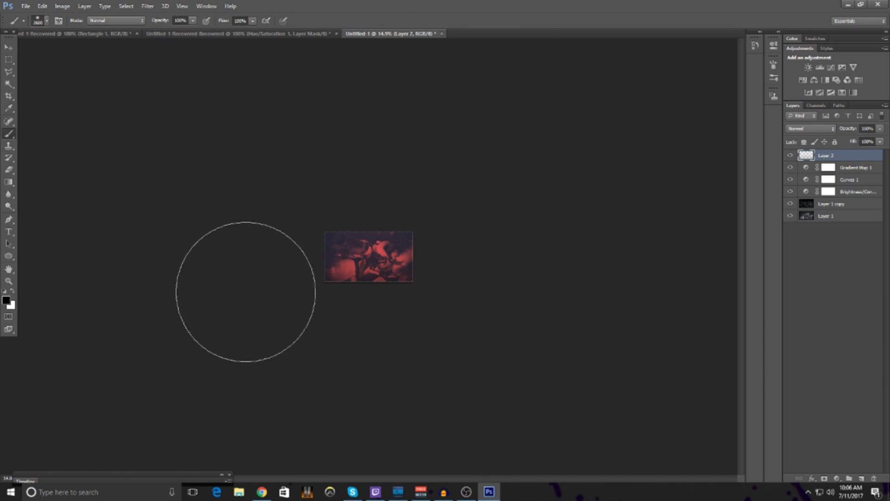
Set the brush's painting colour to dark navy #202233.
click(11, 306)
double_click(606, 459)
key(BackSpace)
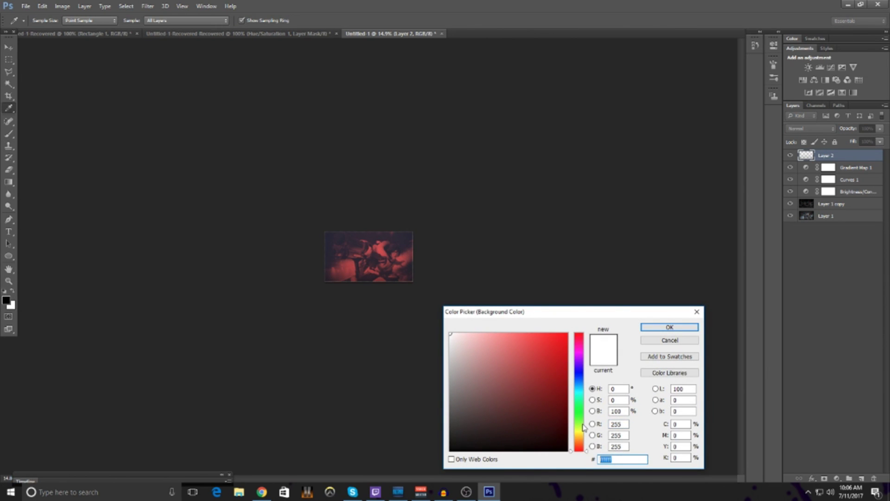
text(202233)
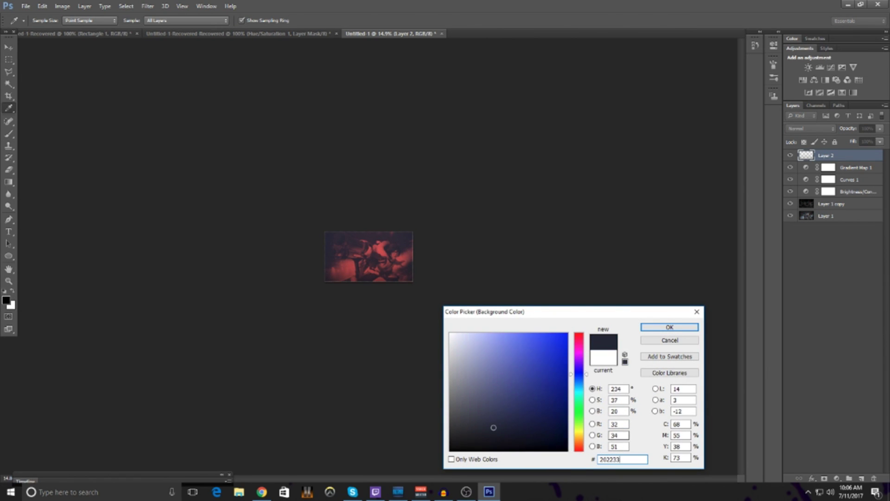
click(669, 327)
key(b)
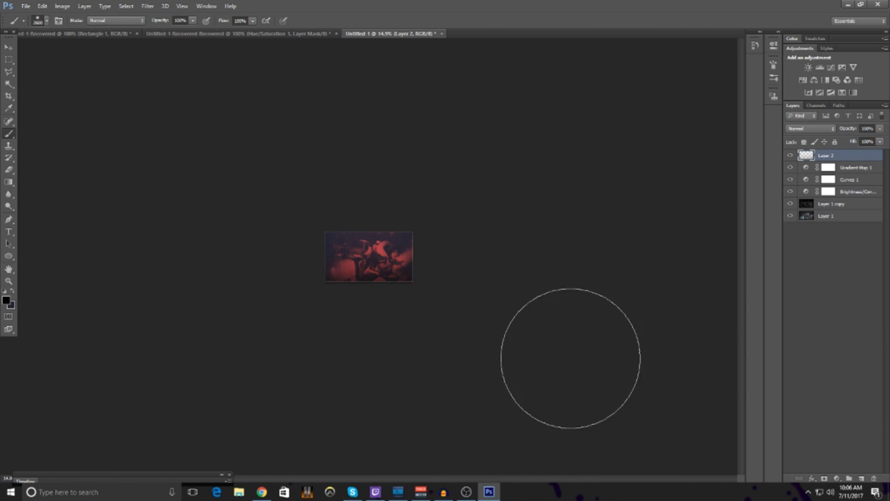
click(13, 291)
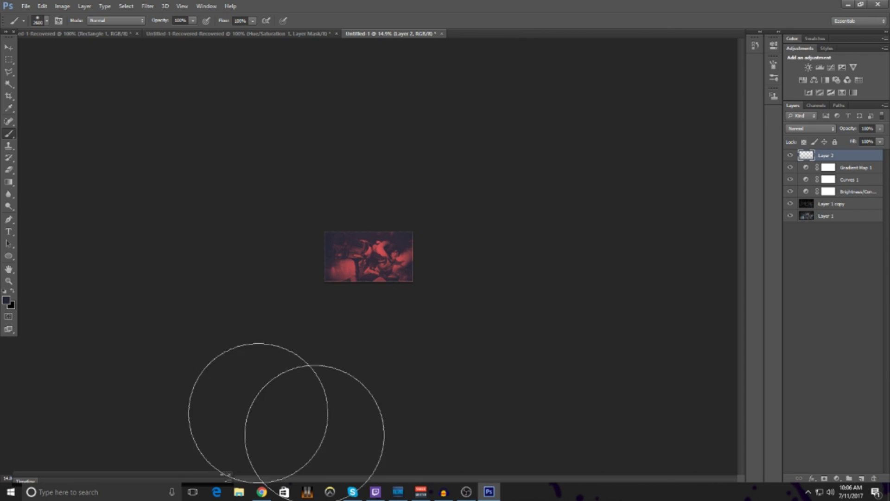
Add another layer on top and brush soft white light over the canvas from outside its edges with a 3200 px brush.
click(861, 478)
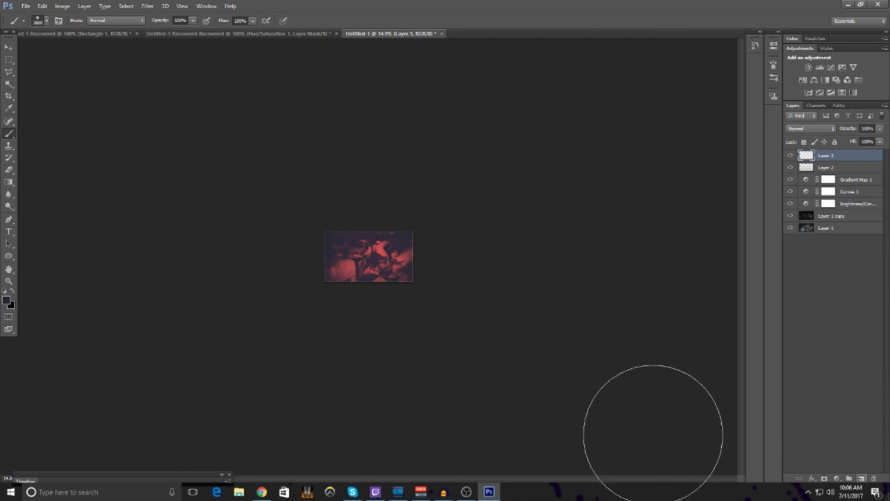
click(12, 291)
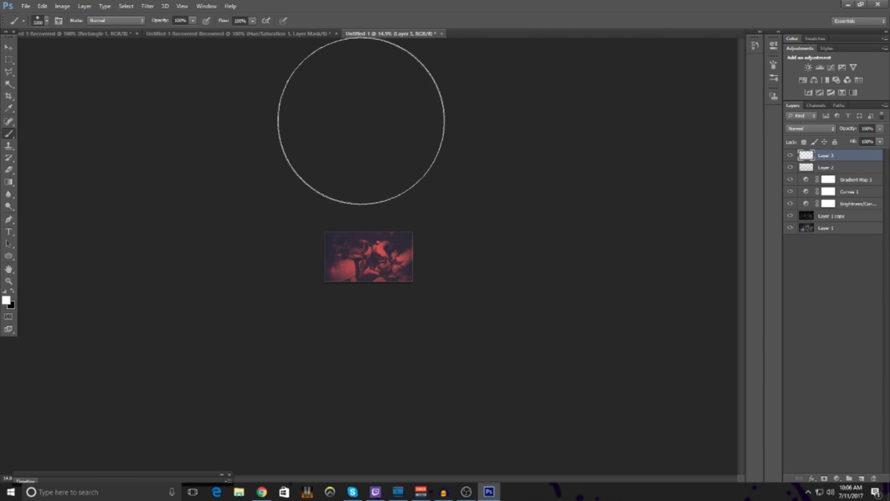
key(bracketright)
key(bracketright)
key(bracketright)
key(bracketright)
key(bracketright)
key(bracketright)
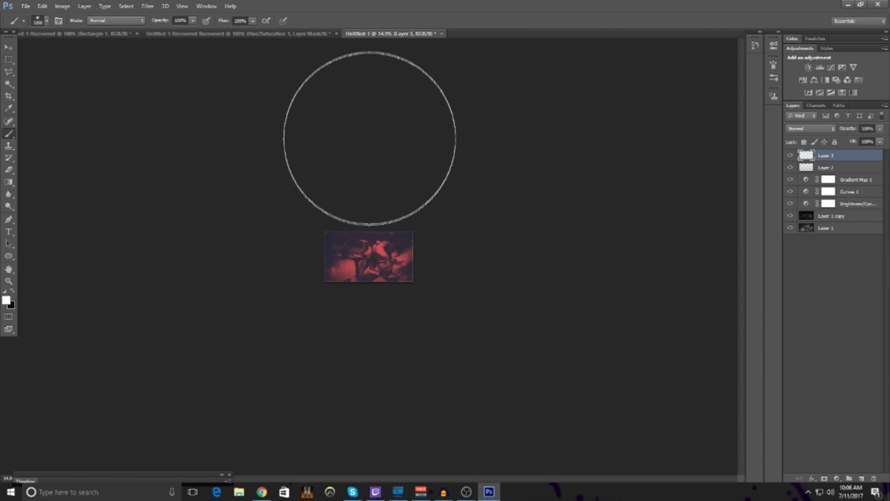
scroll(369, 255, up, 5)
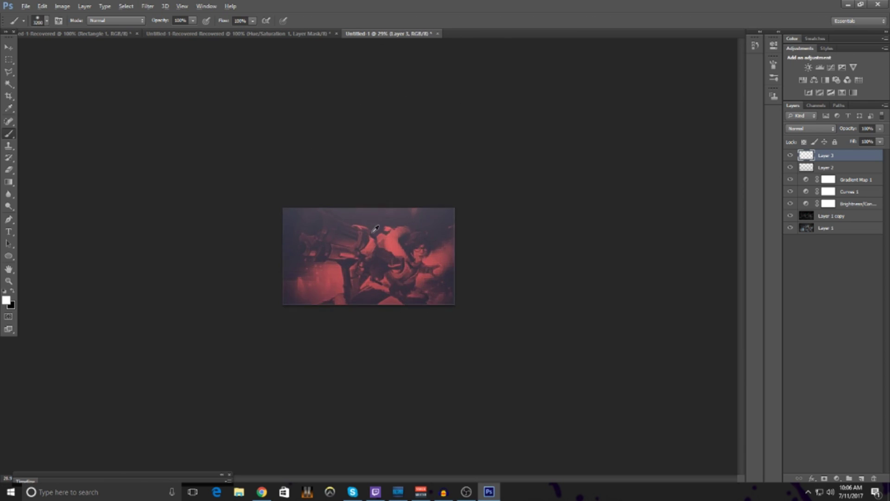
scroll(368, 239, up, 2)
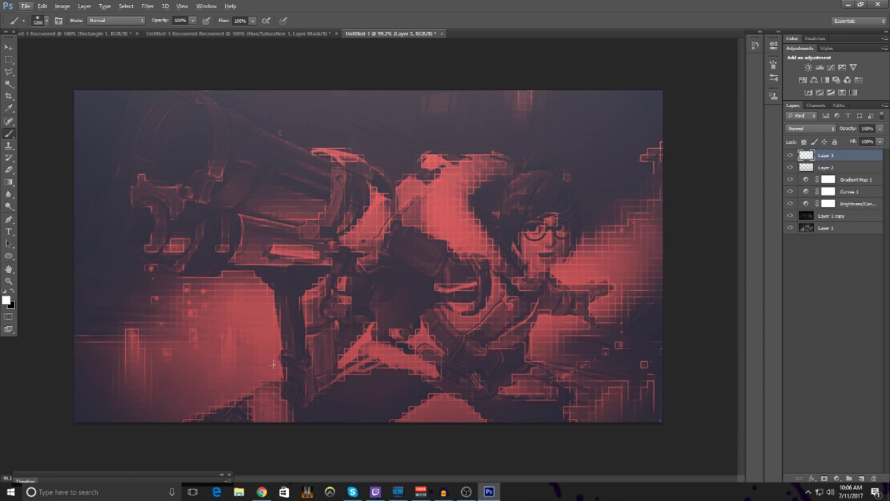
Place the colored_lines-wallpaper-1920x1200 image from the Downloads folder as the topmost layer.
click(25, 6)
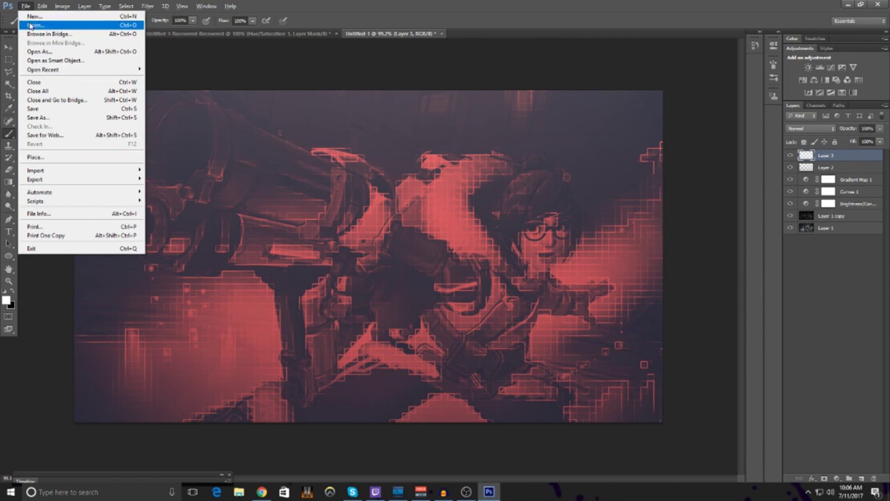
click(36, 156)
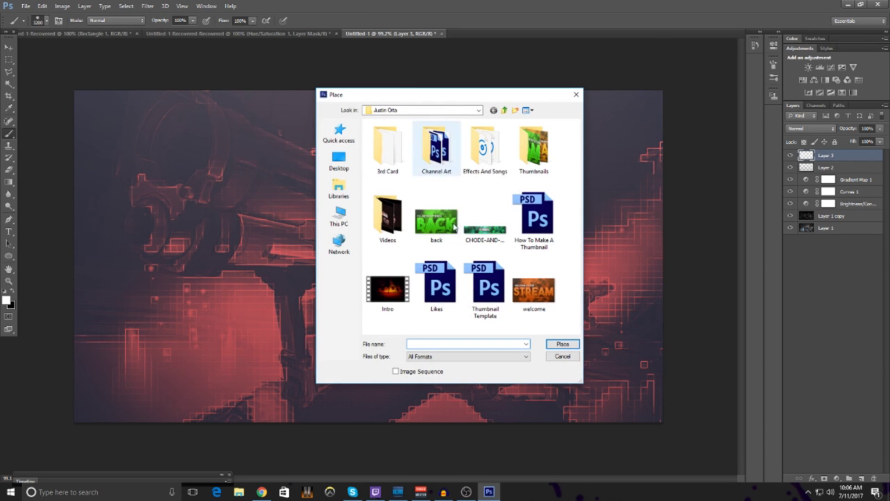
double_click(484, 228)
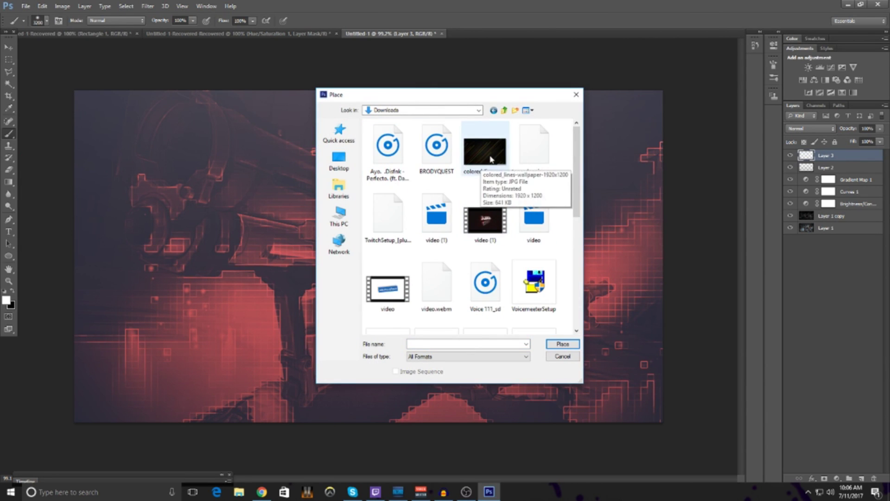
click(491, 159)
double_click(491, 159)
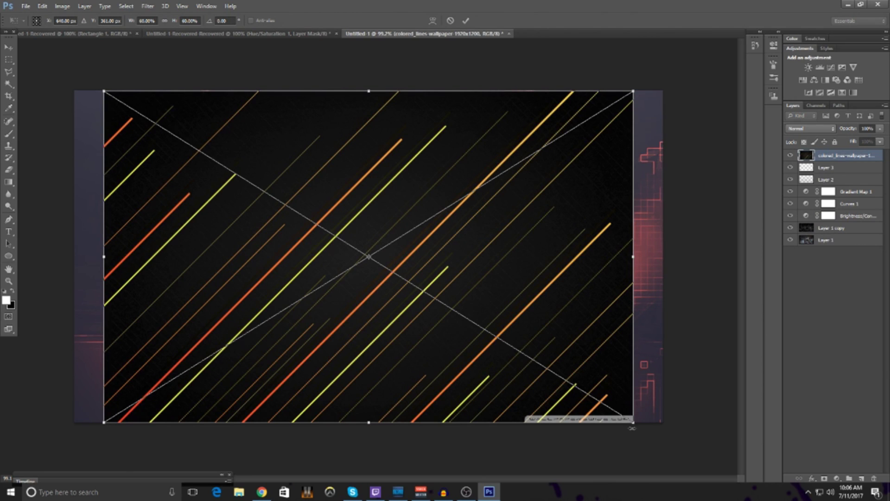
Scale the placed lines wallpaper up to about 69% so it covers the whole canvas, and commit the placement.
drag(635, 423, 672, 446)
click(465, 20)
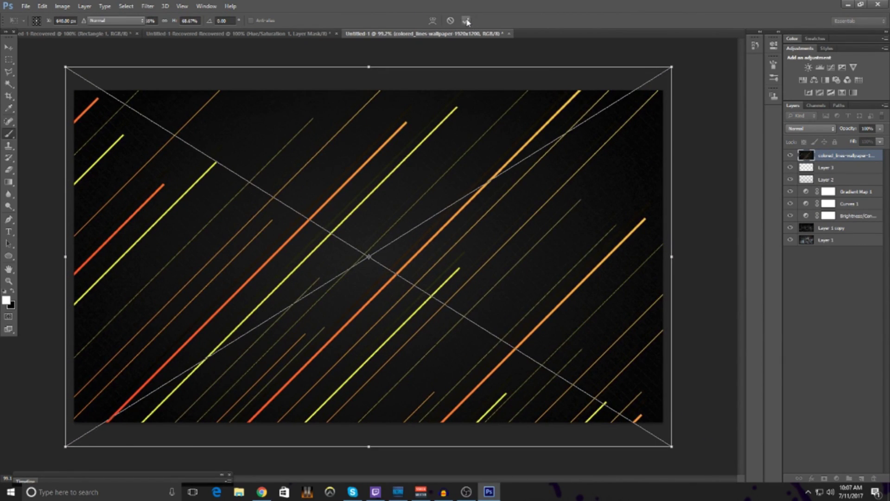
scroll(260, 181, down, 5)
scroll(282, 238, up, 3)
scroll(281, 236, up, 4)
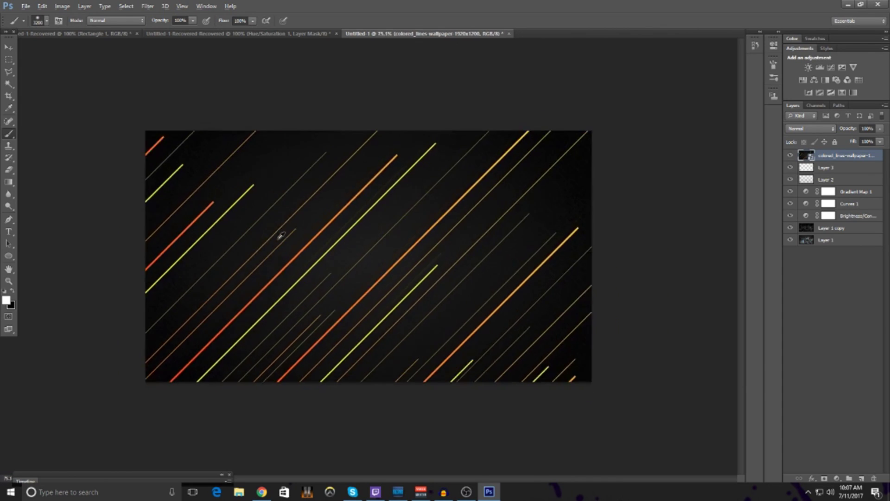
scroll(279, 228, down, 4)
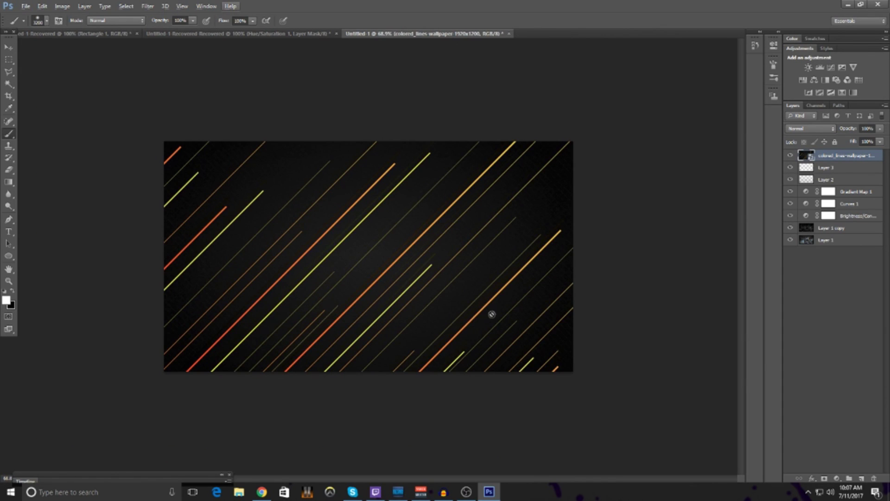
Move the colored_lines wallpaper layer directly below the Brightness/Contrast adjustment layer and set its blend mode to Screen.
drag(856, 159, 859, 222)
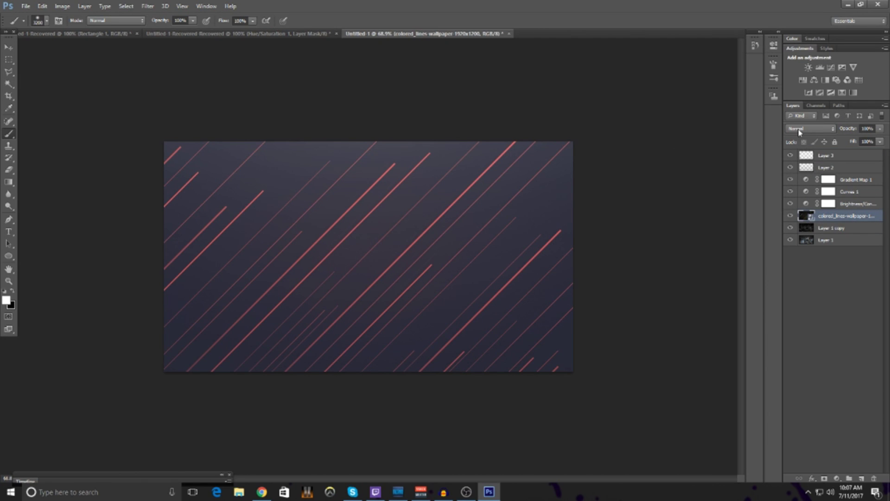
click(799, 132)
click(805, 217)
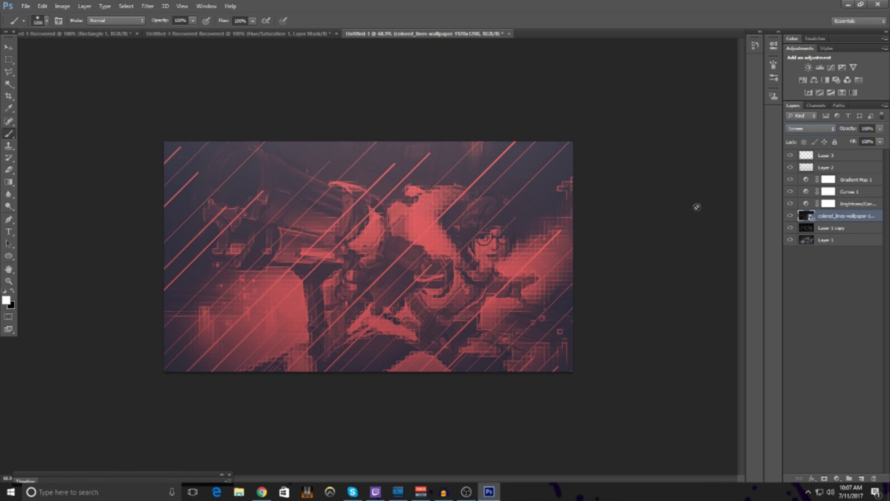
click(215, 242)
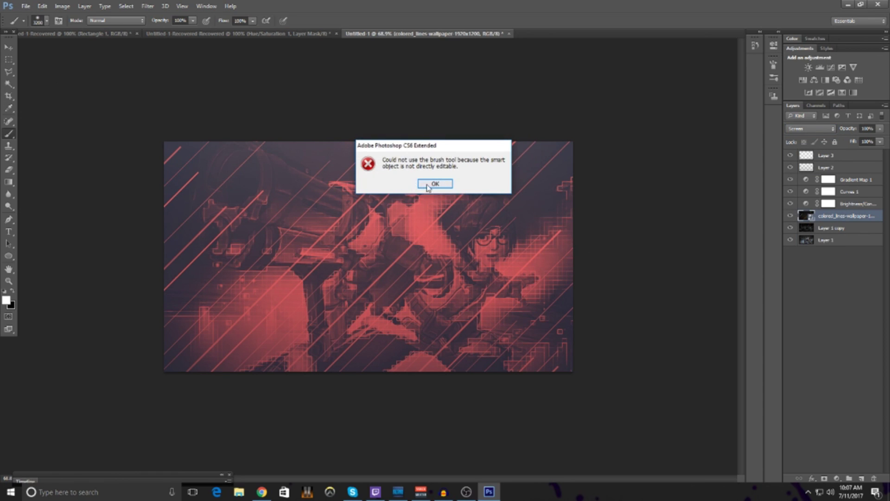
click(434, 183)
key(v)
scroll(403, 185, down, 2)
scroll(415, 185, up, 3)
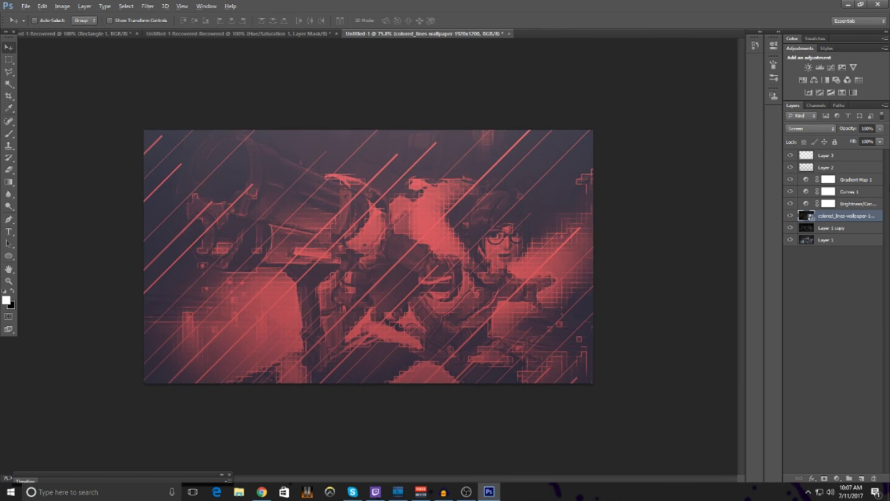
Add the text THUMBNAIL in the Endless Boss Battle font on a new text layer above the Gradient Map 1 layer.
click(863, 181)
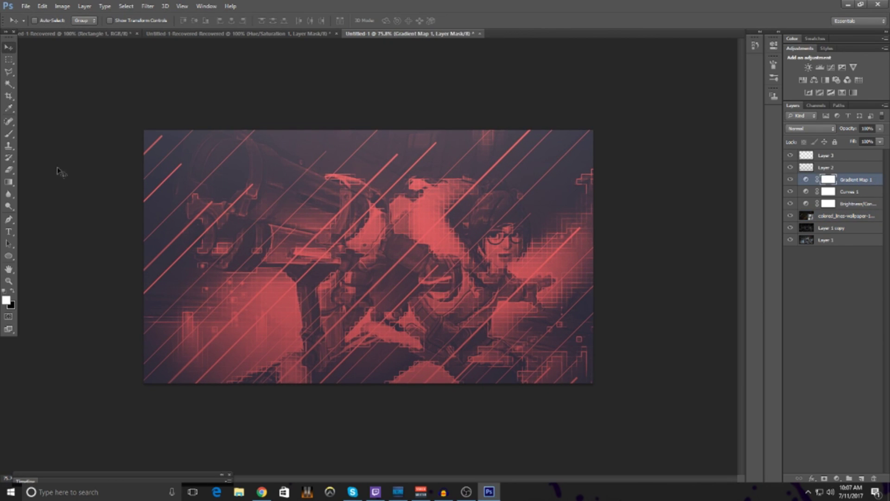
click(9, 231)
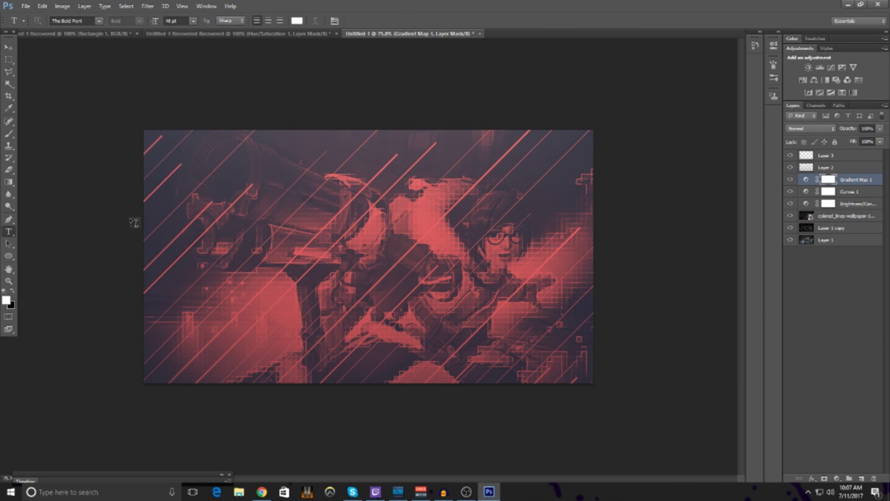
click(205, 214)
click(100, 21)
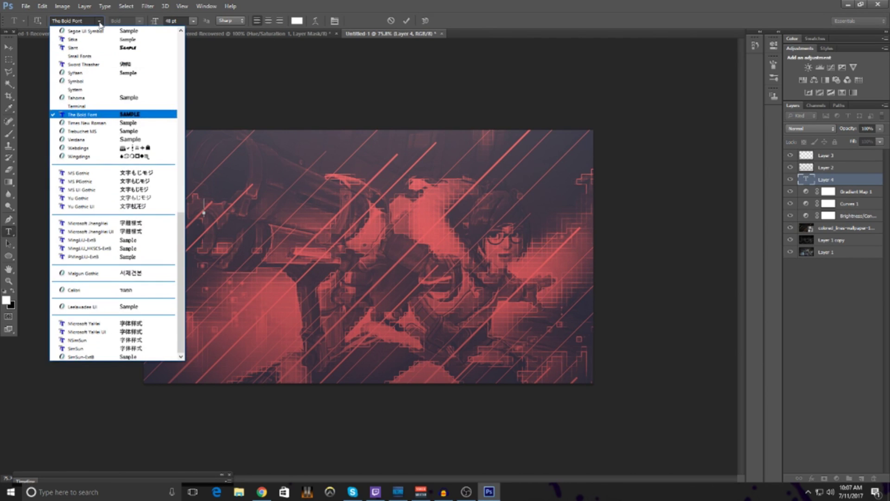
scroll(136, 105, up, 9)
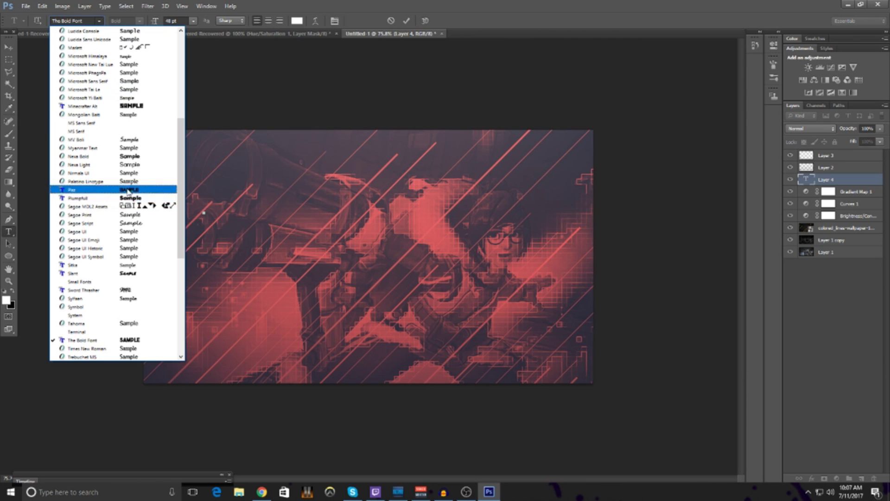
scroll(128, 158, up, 3)
scroll(128, 155, up, 2)
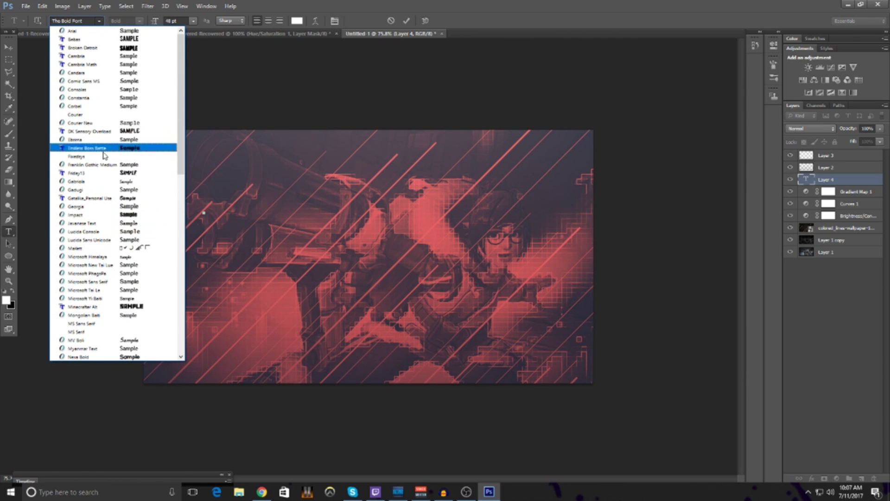
click(74, 148)
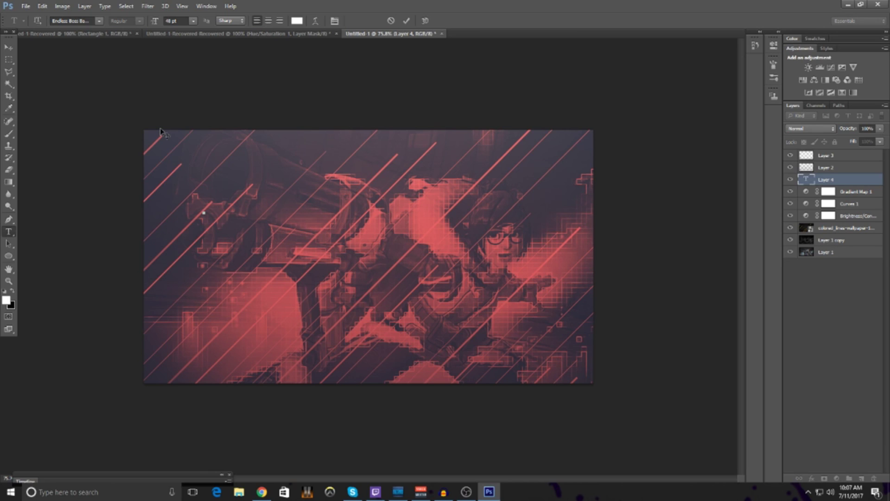
text(HUMBNAIL)
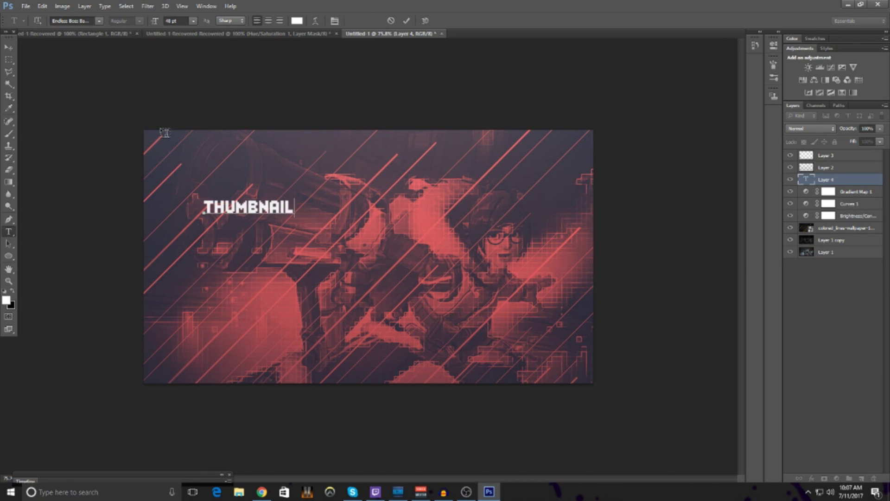
Turn on transform controls, enlarge the THUMBNAIL text to about 174 pt and place it across the upper middle of the canvas.
click(9, 47)
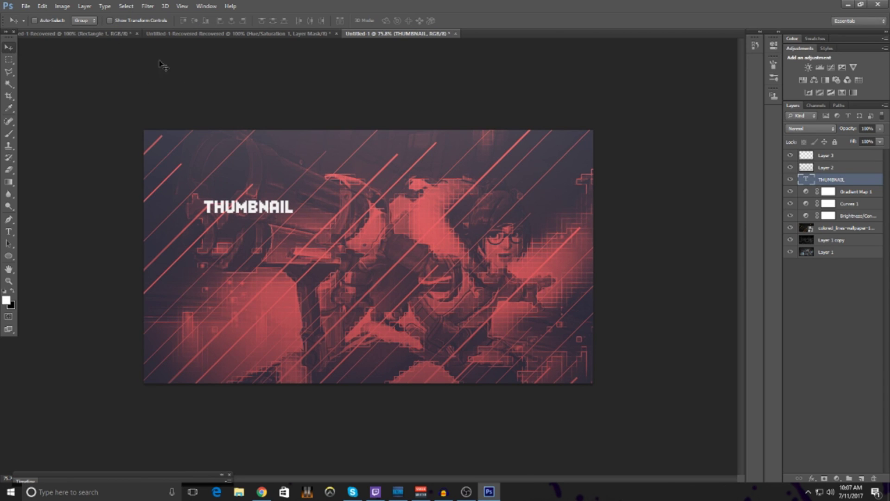
click(110, 21)
drag(293, 197, 392, 177)
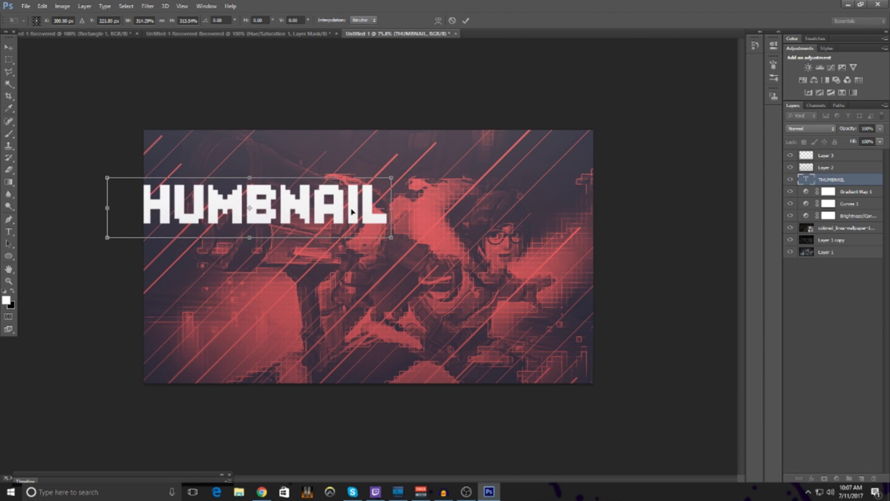
drag(352, 212, 472, 222)
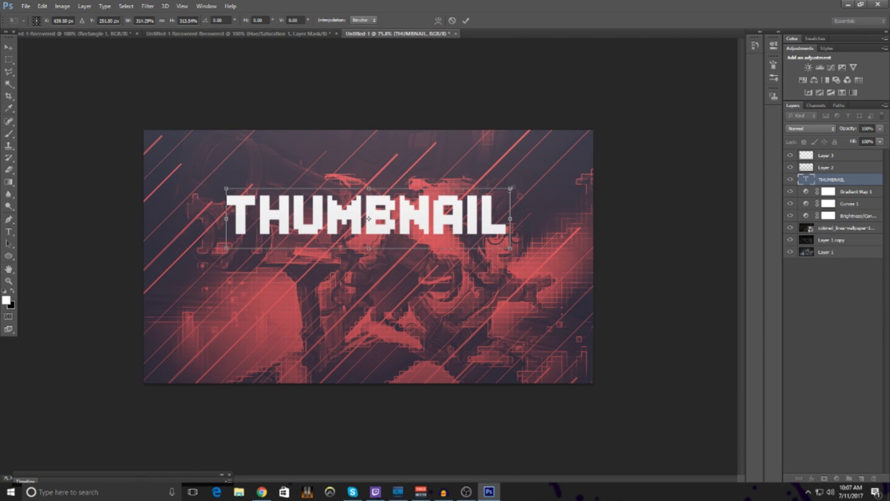
drag(512, 188, 534, 182)
key(Return)
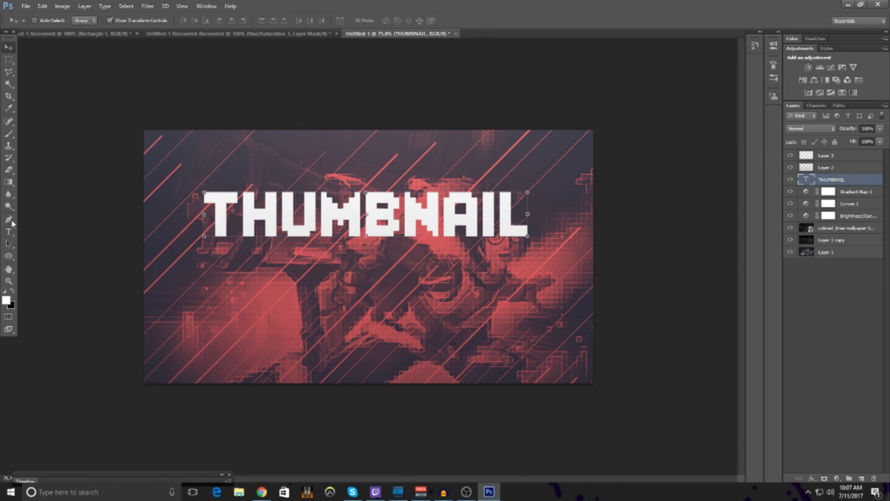
Confirm white #ffffff as the THUMBNAIL text's colour and shift the text slightly to the right.
click(9, 232)
double_click(325, 204)
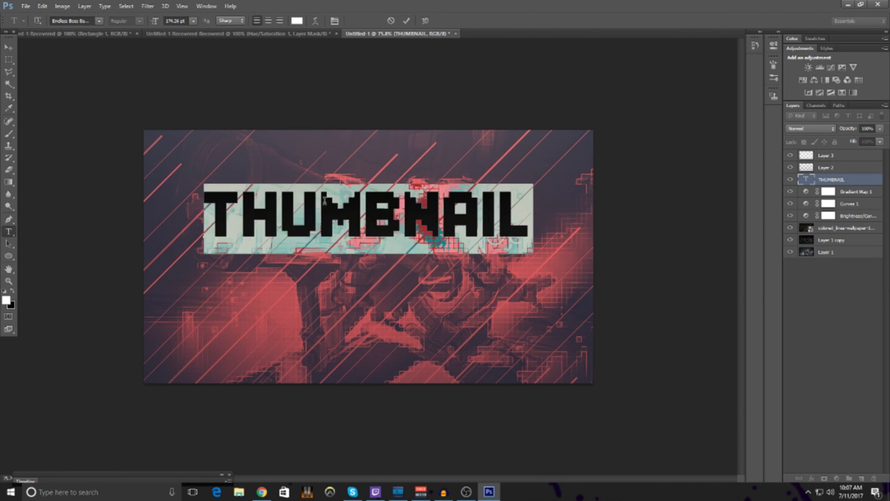
click(297, 21)
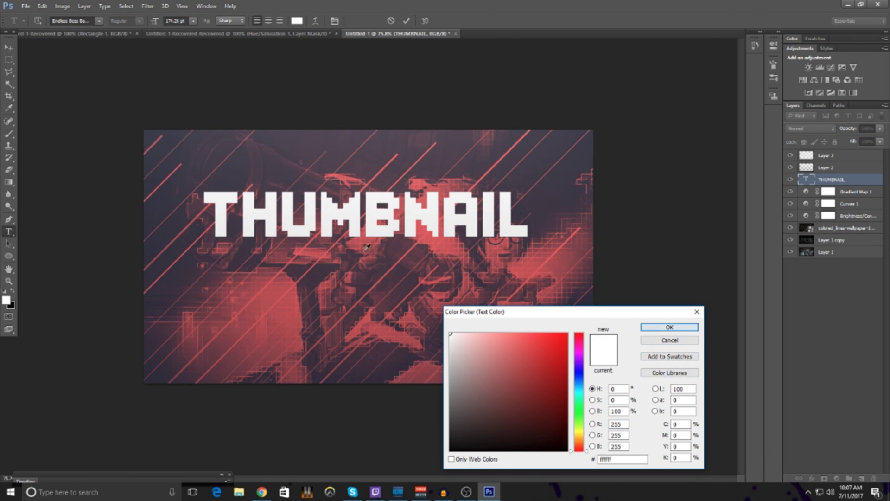
click(675, 330)
click(8, 47)
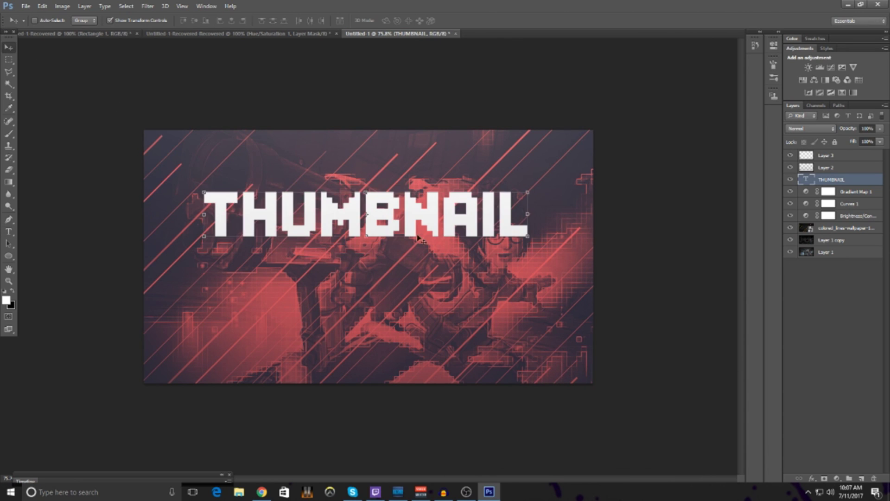
drag(410, 225, 429, 224)
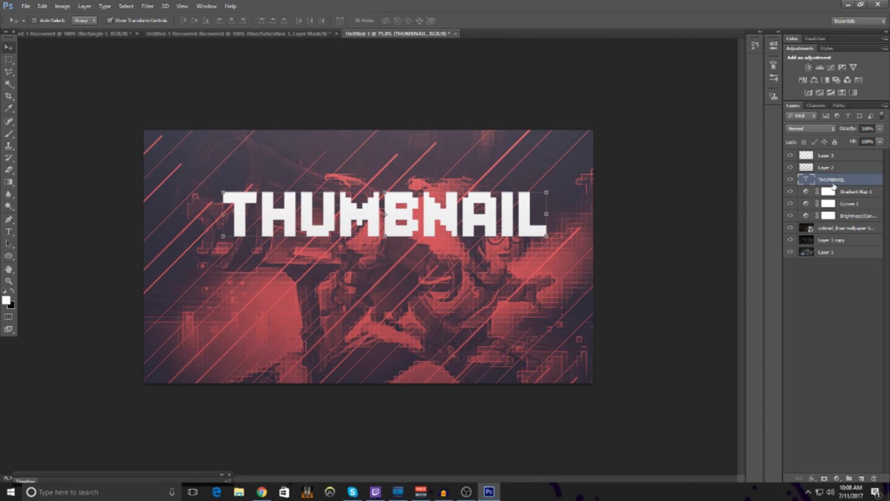
Give the THUMBNAIL text a gradient overlay at 25% opacity and a soft drop shadow with 0 px distance and 0% spread.
right_click(832, 182)
click(723, 122)
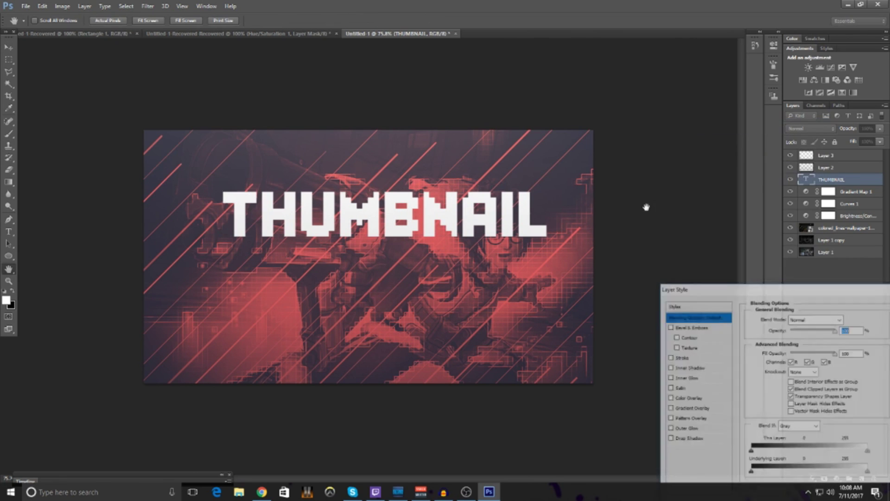
click(687, 410)
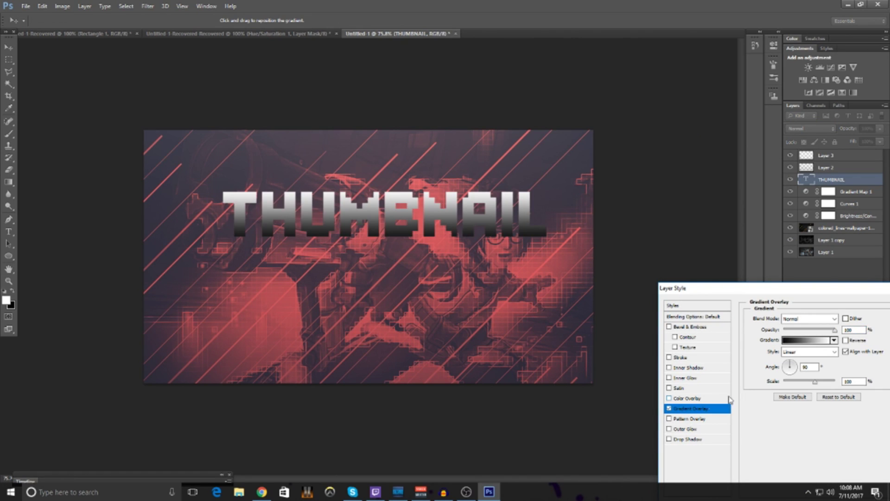
double_click(863, 329)
text(25)
click(691, 439)
drag(789, 361, 791, 384)
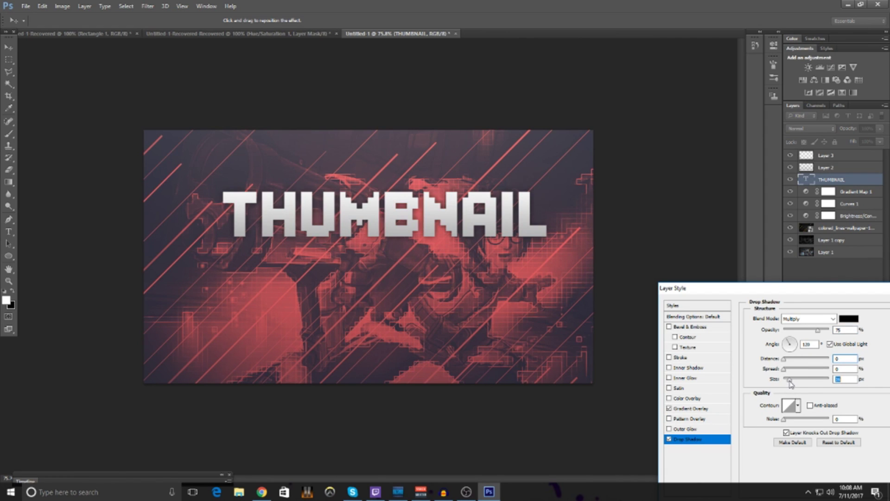
Add a white Color Dodge inner glow at about 56% opacity to the THUMBNAIL text, apply the style and nudge the text left.
click(692, 378)
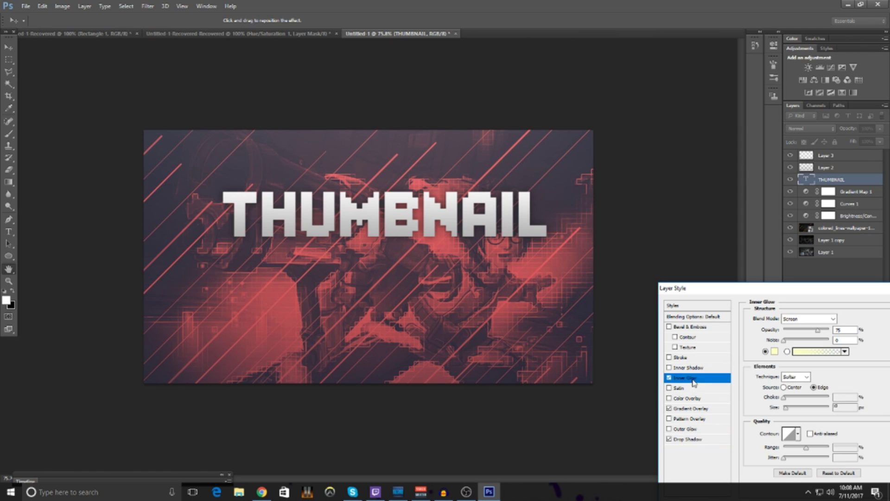
click(775, 351)
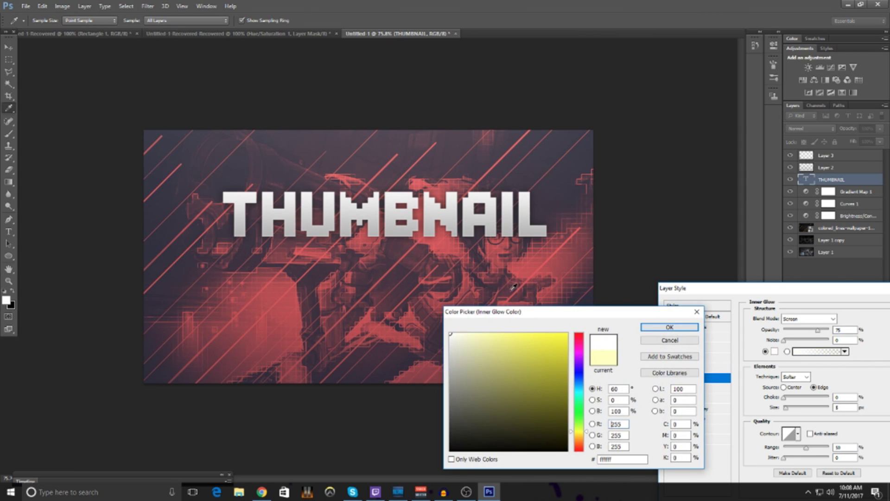
click(670, 328)
click(809, 318)
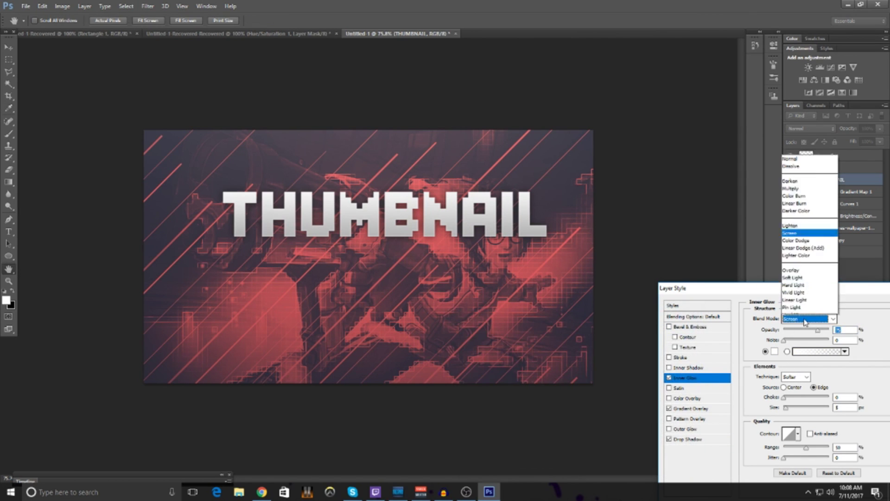
click(795, 161)
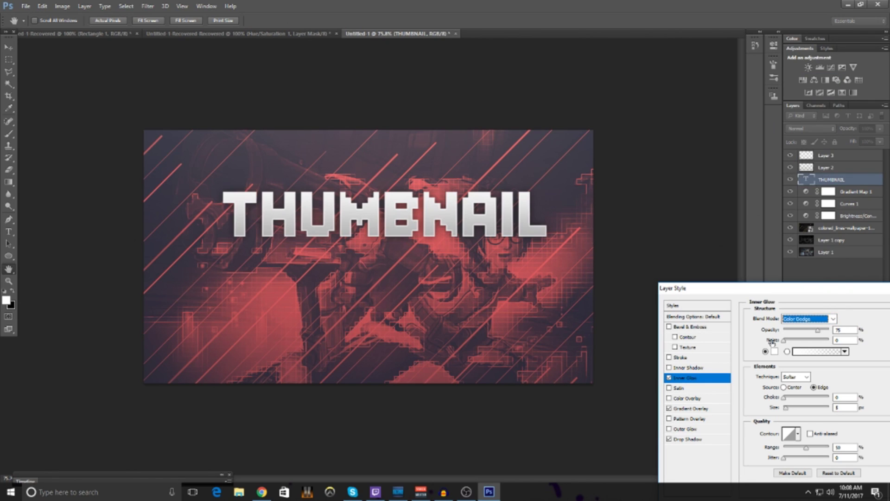
mouse_move(775, 409)
mouse_down()
mouse_move(798, 409)
mouse_move(789, 409)
mouse_up()
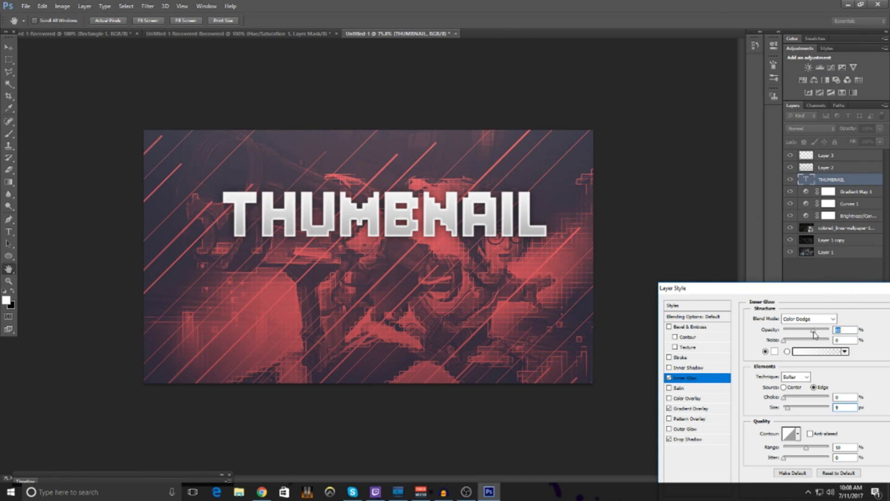
drag(789, 410, 789, 410)
drag(758, 293, 431, 254)
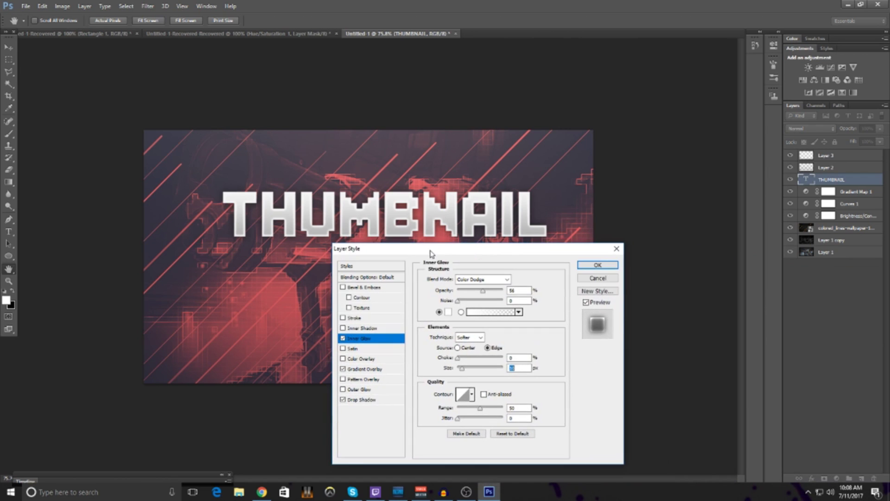
click(588, 268)
key(v)
drag(480, 218, 473, 219)
Add the text TUTORIAL in The Bold Font at 48 pt below the left part of the THUMBNAIL text.
click(8, 232)
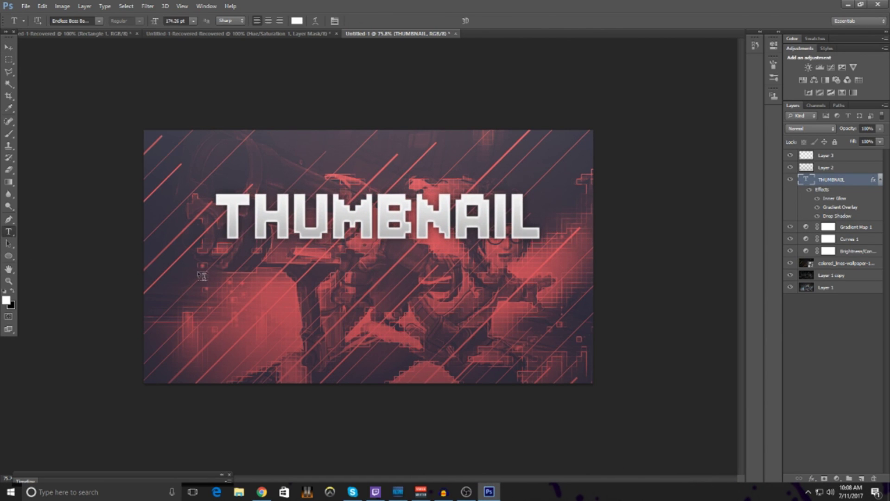
click(228, 277)
click(99, 21)
scroll(89, 208, down, 15)
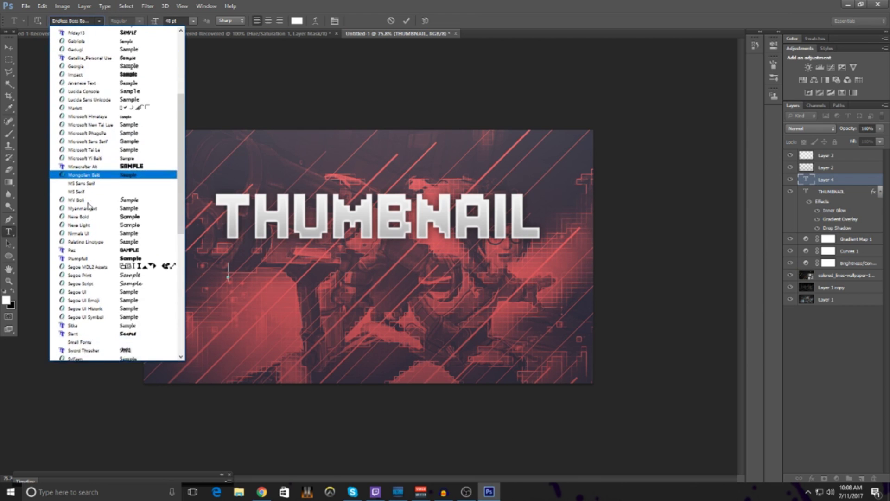
scroll(89, 224, down, 2)
click(79, 136)
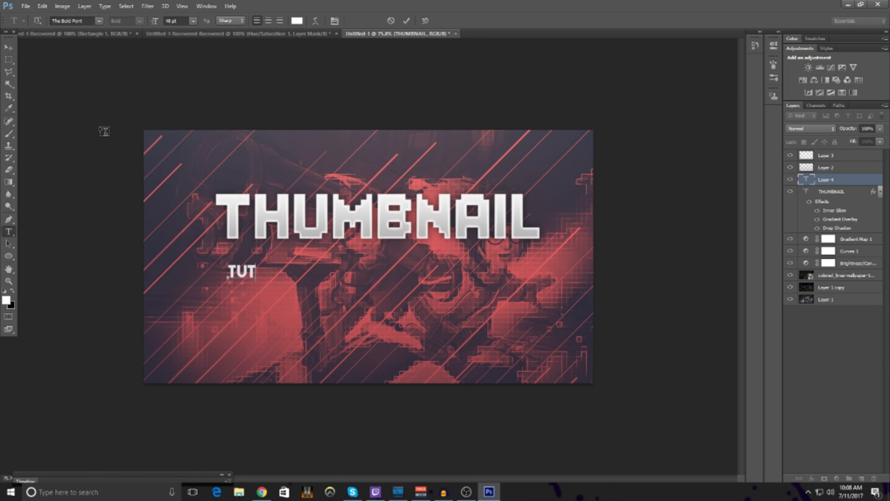
text(ORIAL)
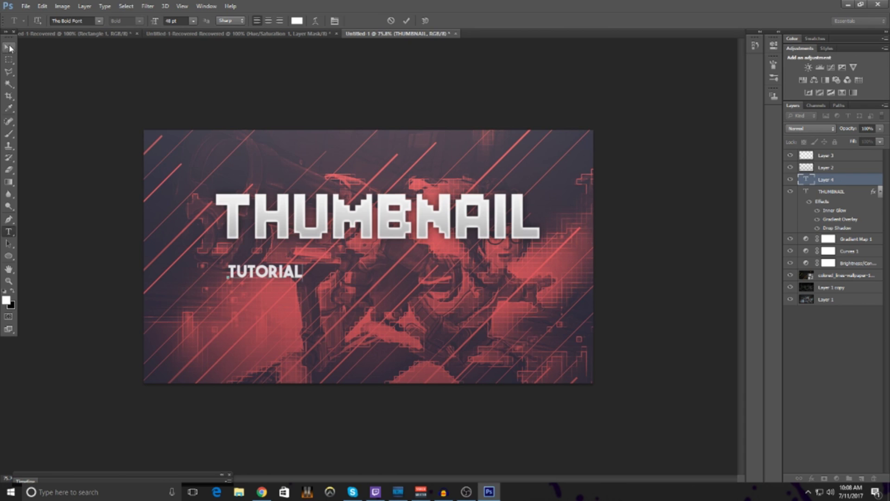
Enlarge the TUTORIAL text so it spans most of the canvas width directly beneath THUMBNAIL.
click(9, 47)
key(ctrl+t)
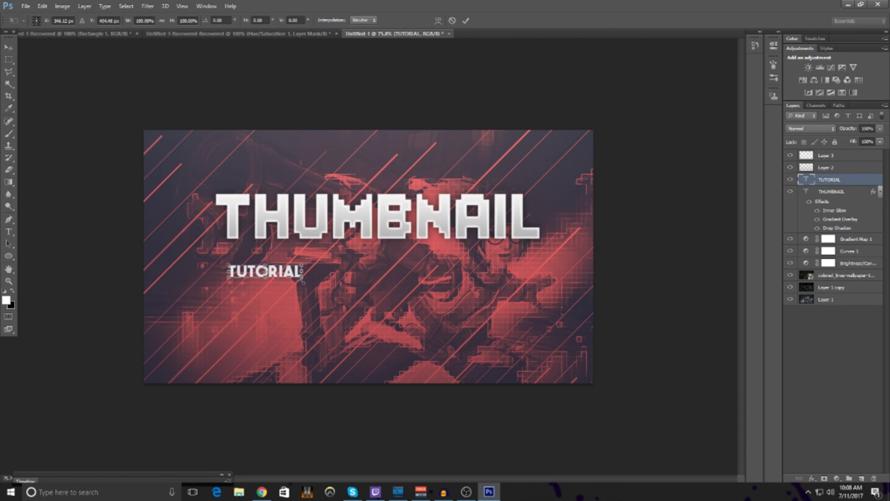
drag(302, 279, 495, 281)
click(466, 21)
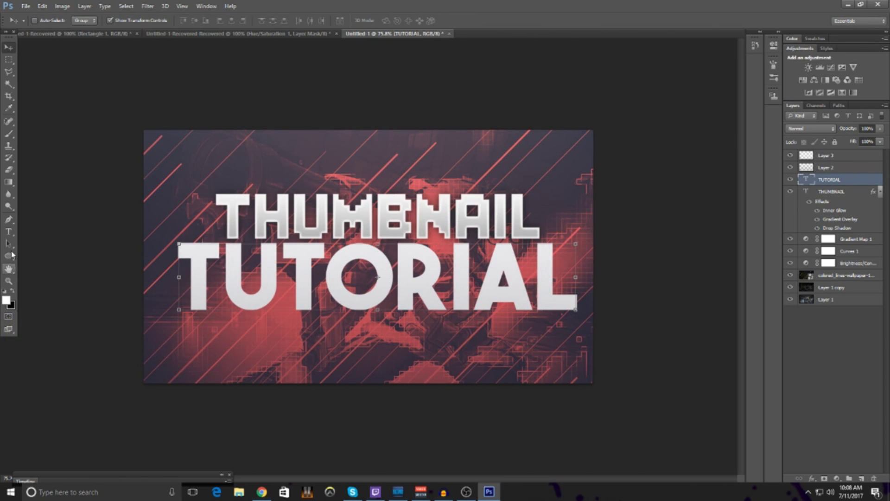
Recolour the TUTORIAL text to coral red #ff6161.
click(9, 231)
double_click(288, 278)
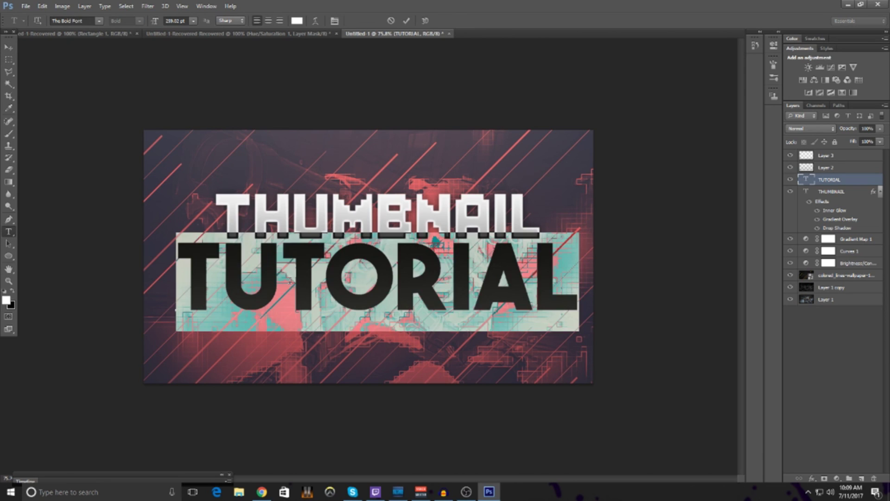
click(297, 20)
click(517, 338)
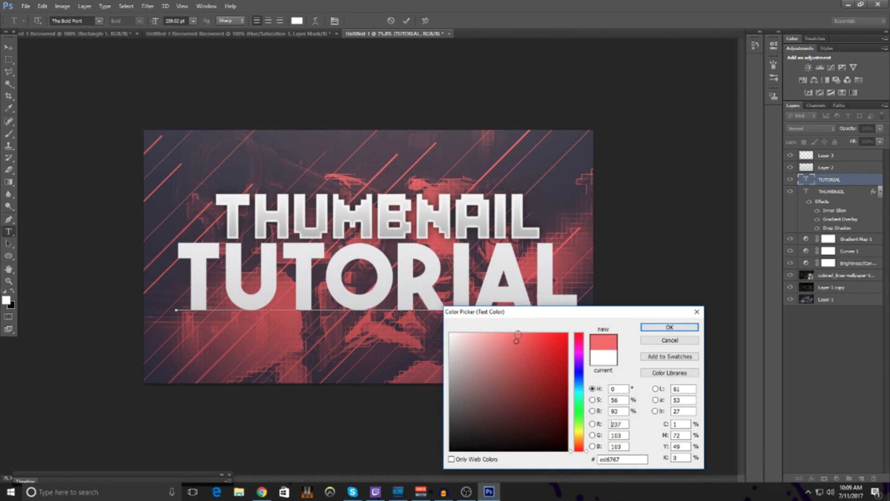
click(508, 393)
click(522, 334)
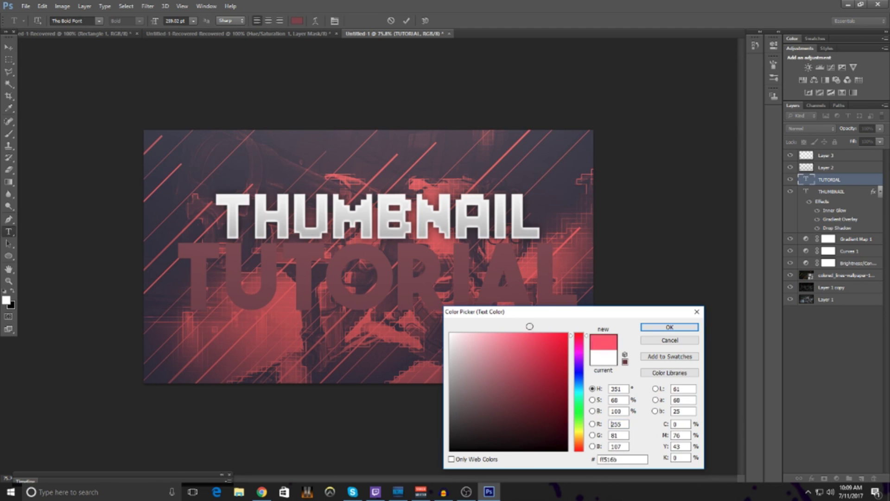
drag(588, 339, 586, 333)
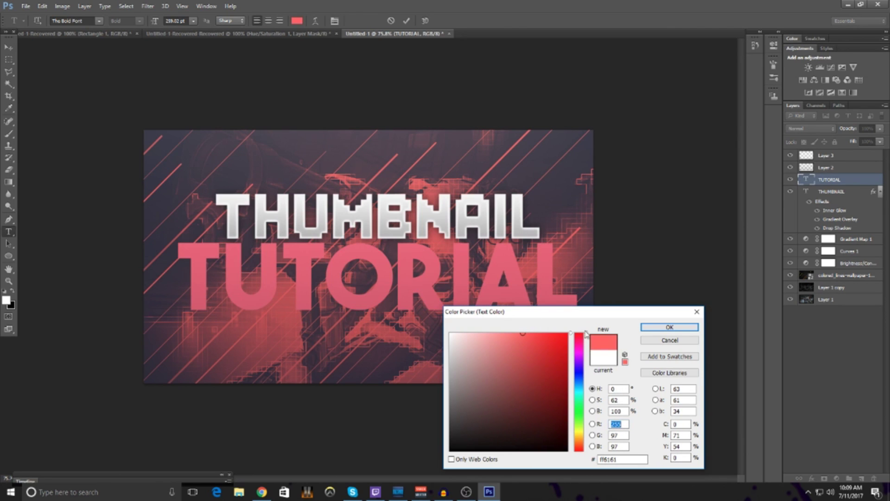
click(644, 327)
Copy the THUMBNAIL text's layer style and paste it onto the TUTORIAL layer.
right_click(837, 196)
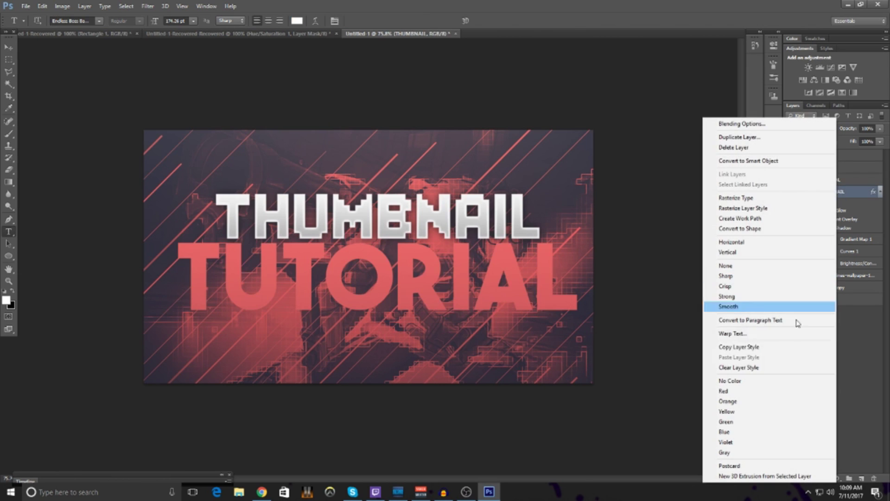
click(743, 351)
right_click(849, 181)
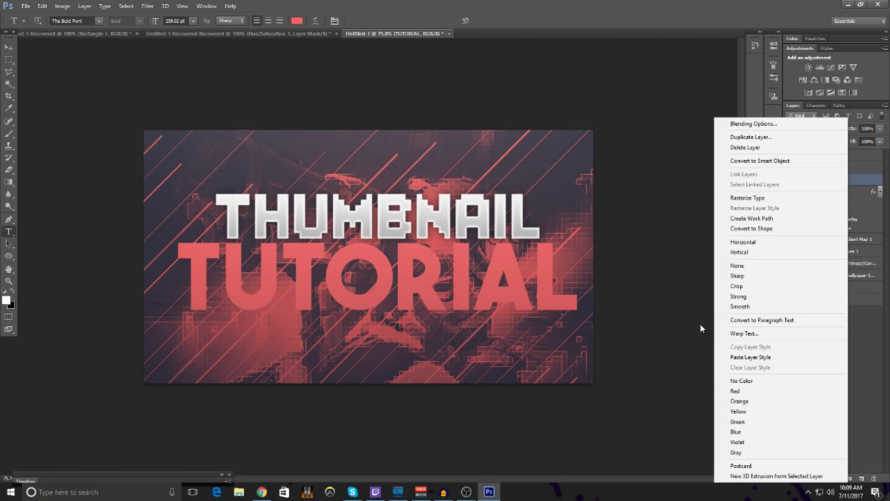
click(738, 355)
scroll(535, 276, down, 4)
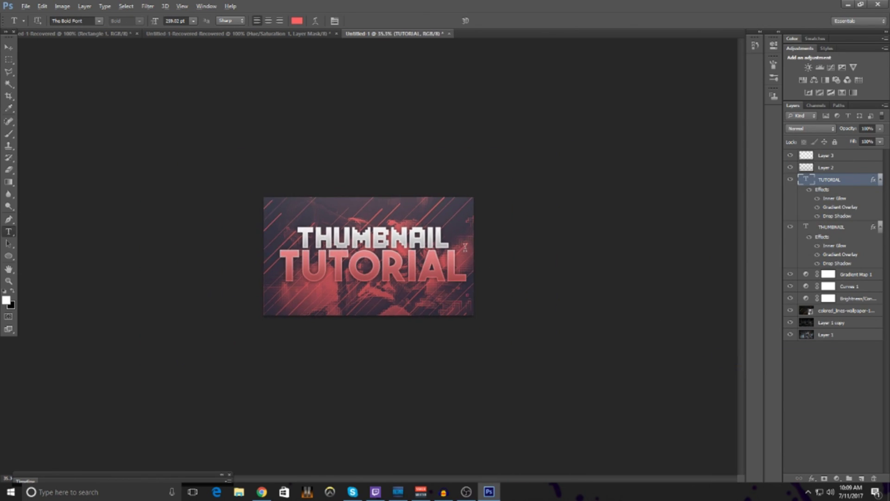
scroll(371, 198, up, 2)
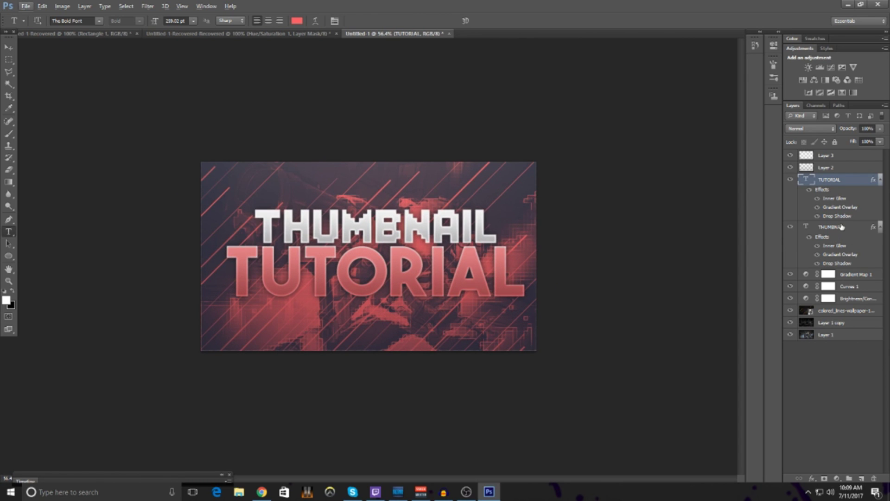
scroll(498, 254, up, 2)
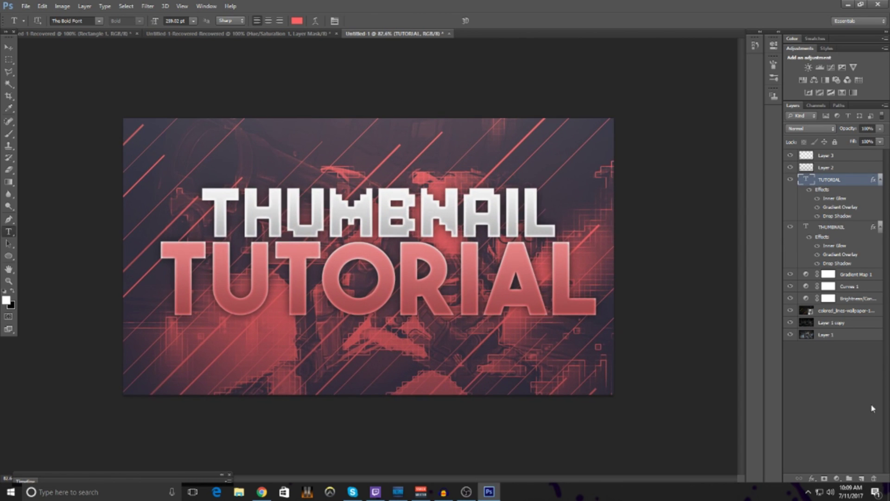
Scale the THUMBNAIL text down to about 70% and place it centred just above TUTORIAL.
click(836, 229)
click(7, 48)
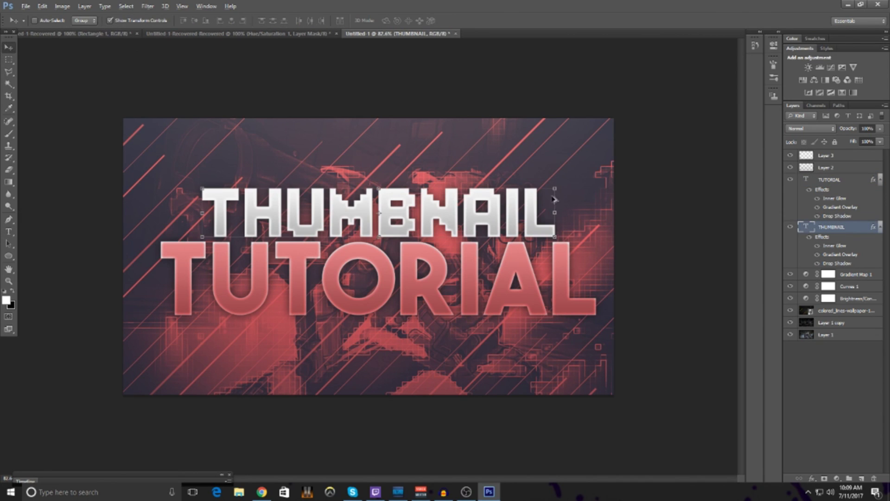
drag(555, 187, 514, 190)
mouse_move(452, 235)
mouse_down()
mouse_move(440, 241)
mouse_move(447, 239)
mouse_up()
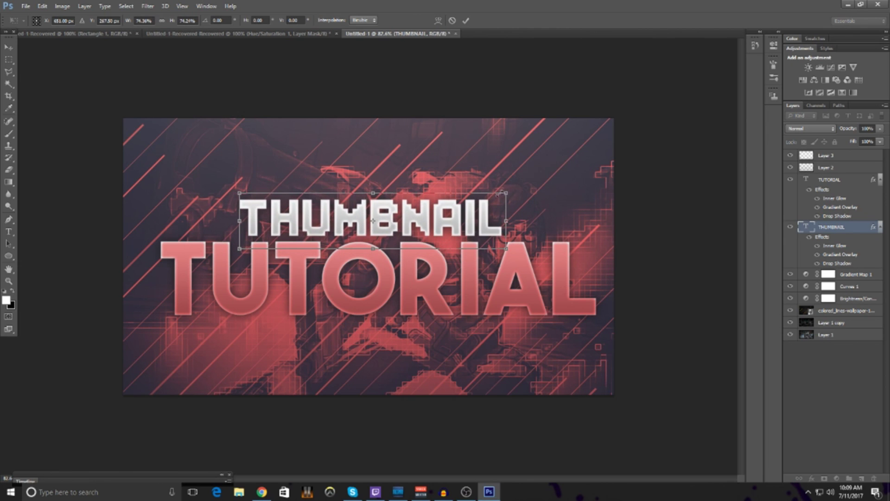
drag(502, 192, 496, 199)
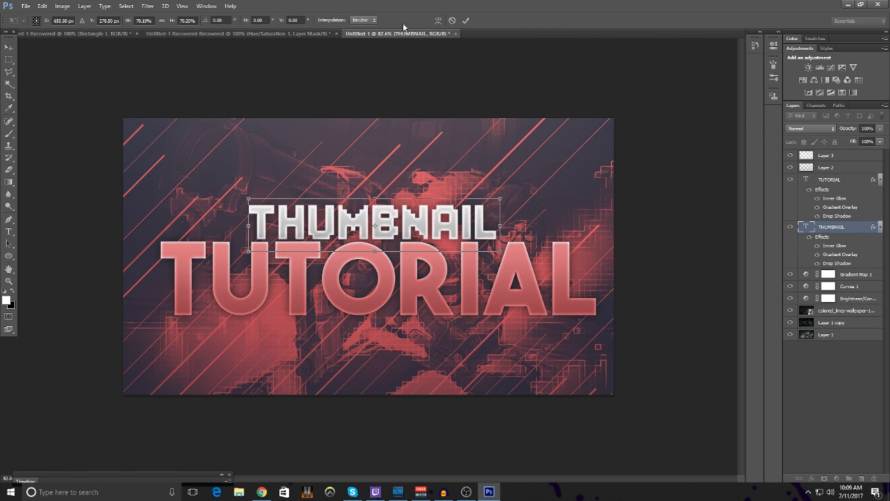
click(466, 21)
scroll(473, 273, down, 2)
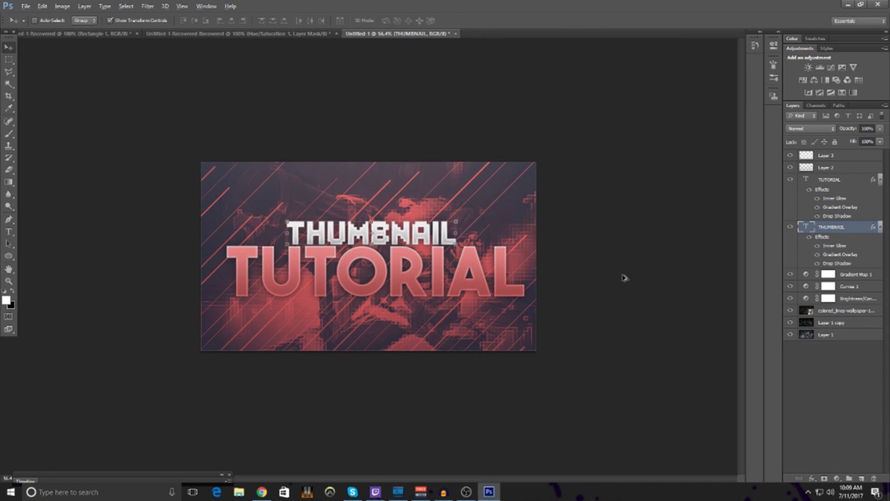
Select both title text layers, scale them together to about 109% and centre them on the canvas.
ctrl+click(851, 179)
drag(392, 245, 385, 245)
drag(516, 221, 534, 200)
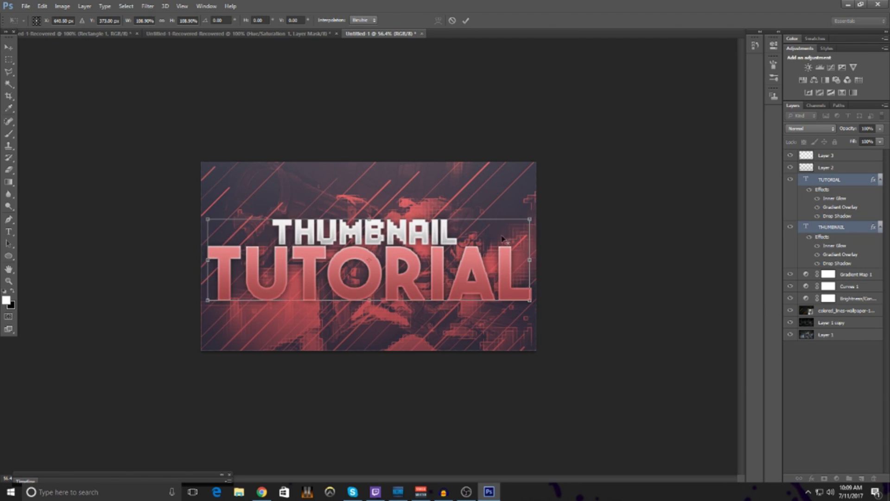
drag(478, 250, 488, 248)
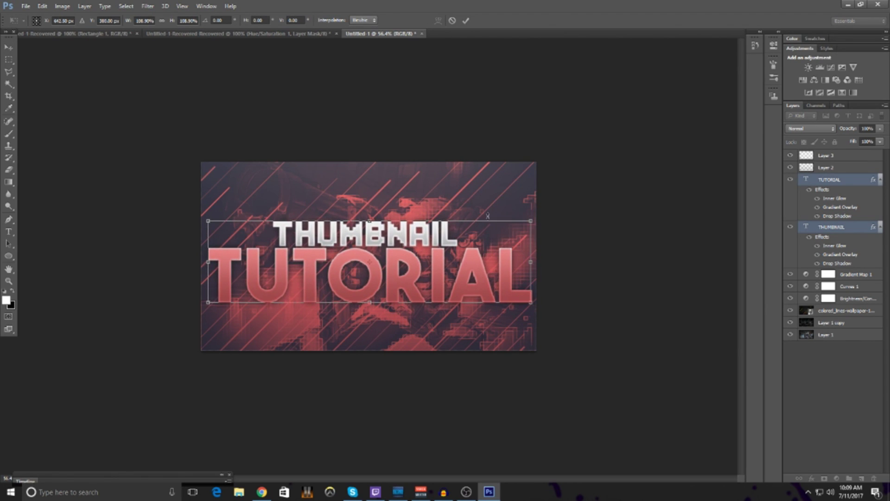
click(466, 20)
Turn off Show Transform Controls for the Move tool.
scroll(387, 358, down, 4)
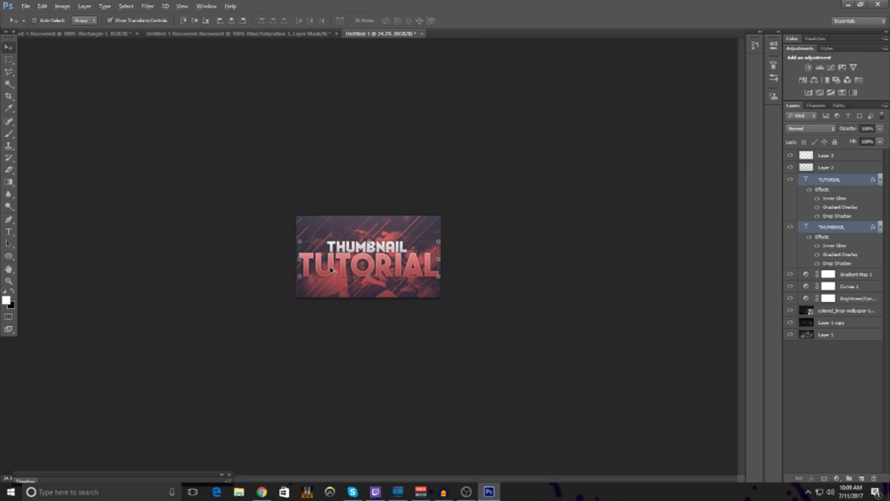
click(137, 24)
scroll(377, 280, up, 7)
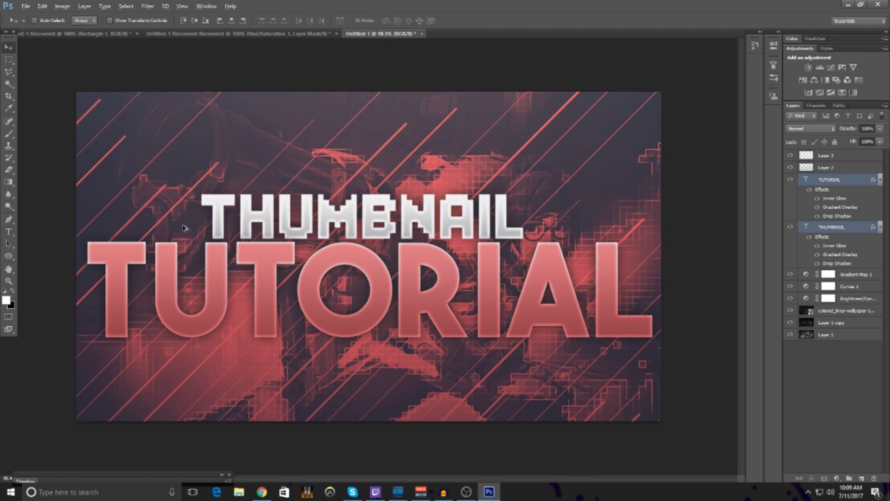
key(alt)
Add a Brightness/Contrast adjustment above Layer 3 with brightness about 2 and contrast about 48.
click(840, 161)
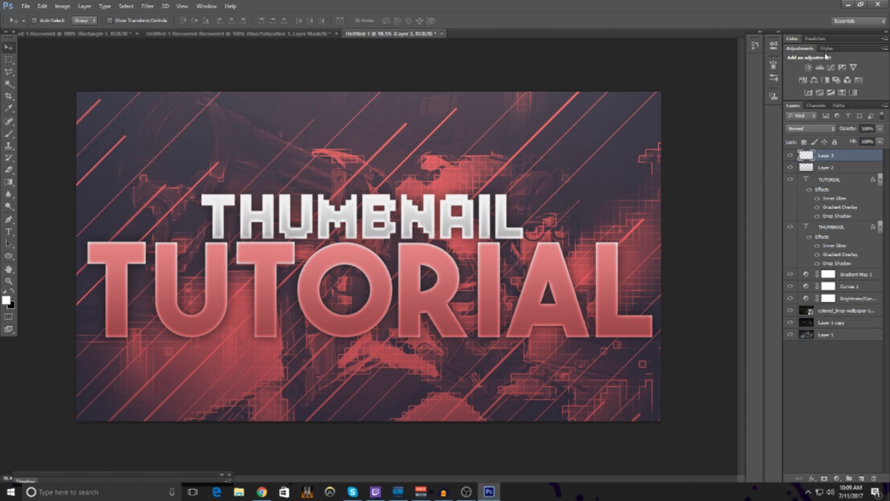
click(807, 68)
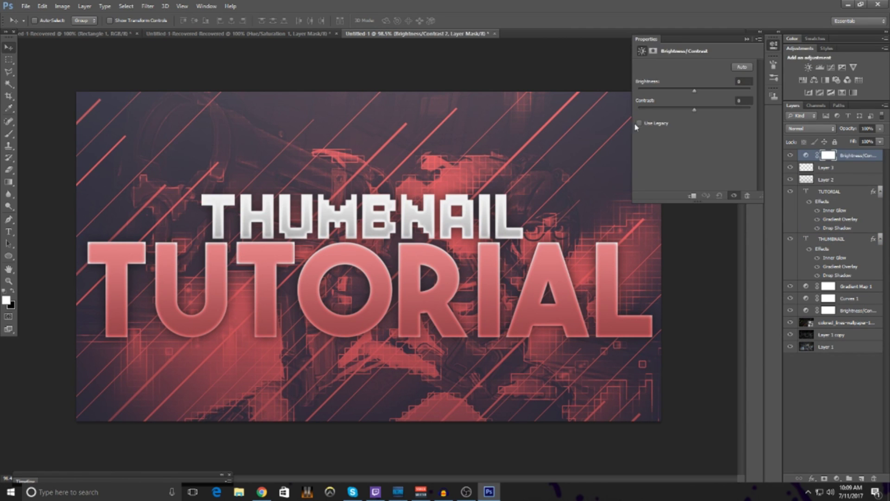
mouse_move(695, 91)
mouse_down()
mouse_move(709, 88)
mouse_move(724, 110)
mouse_move(695, 85)
mouse_up()
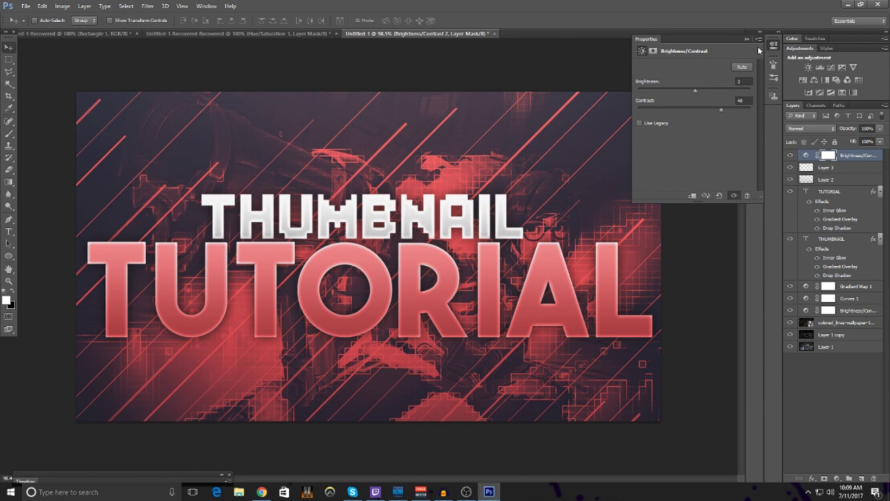
click(747, 39)
scroll(436, 382, down, 5)
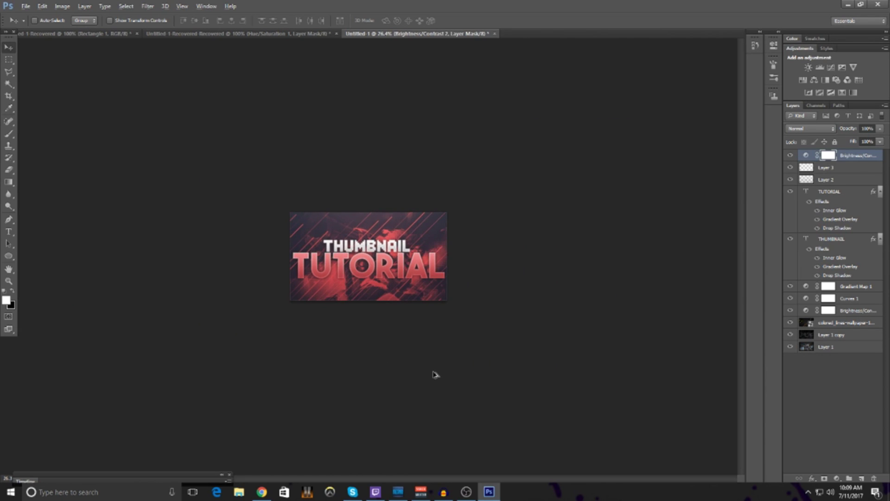
scroll(355, 294, up, 4)
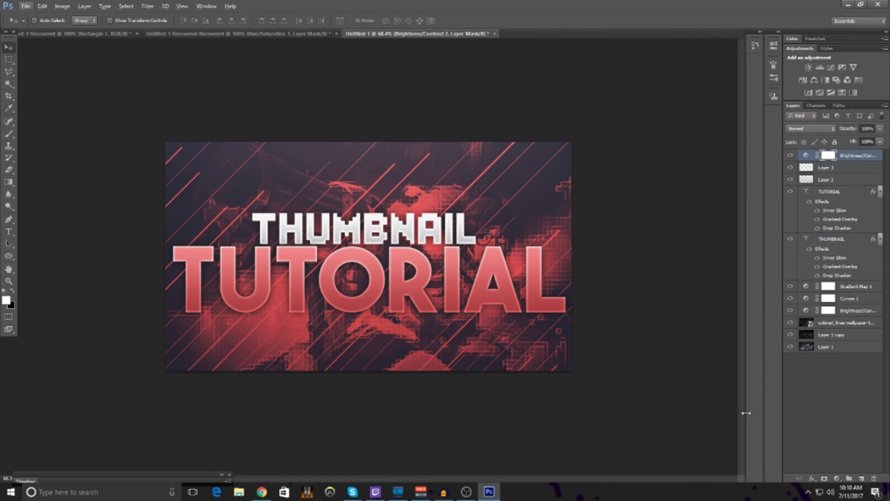
Create a new top layer and paint soft white spots across the thumbnail with a 500 px brush.
click(862, 478)
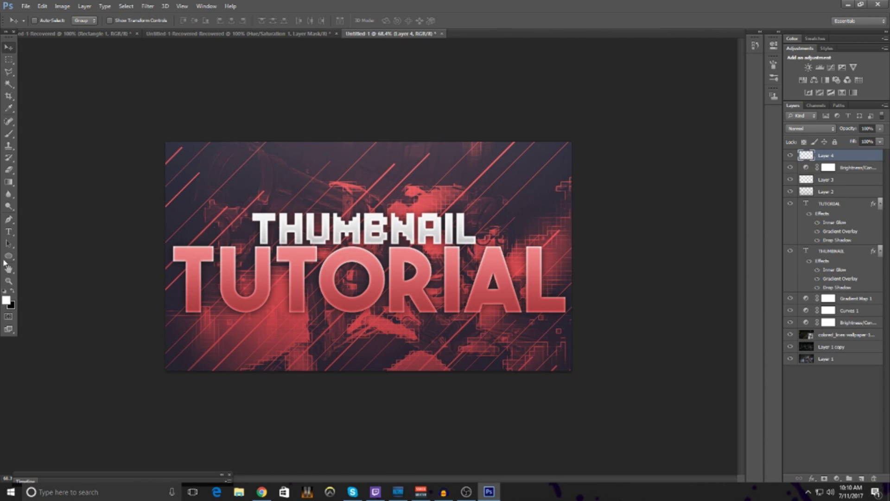
click(8, 134)
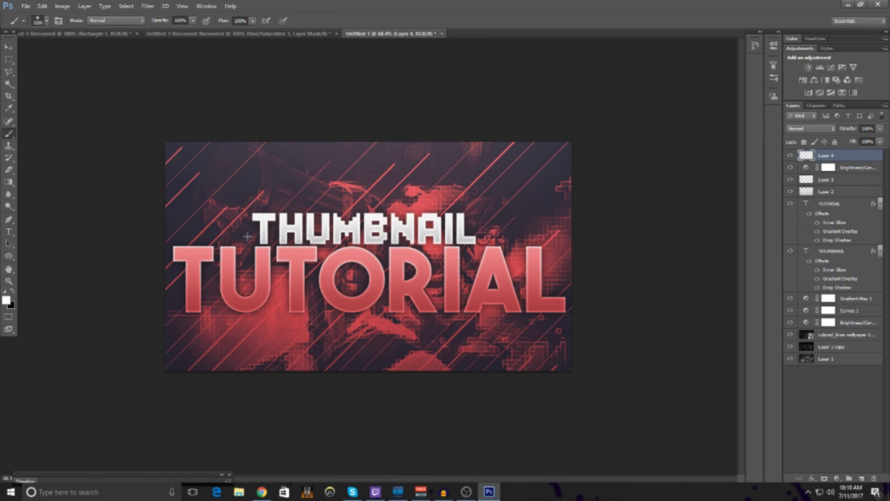
key(bracketleft)
key(bracketleft)
key(bracketleft)
key(bracketleft)
key(bracketleft)
key(bracketleft)
key(bracketleft)
key(bracketleft)
key(bracketleft)
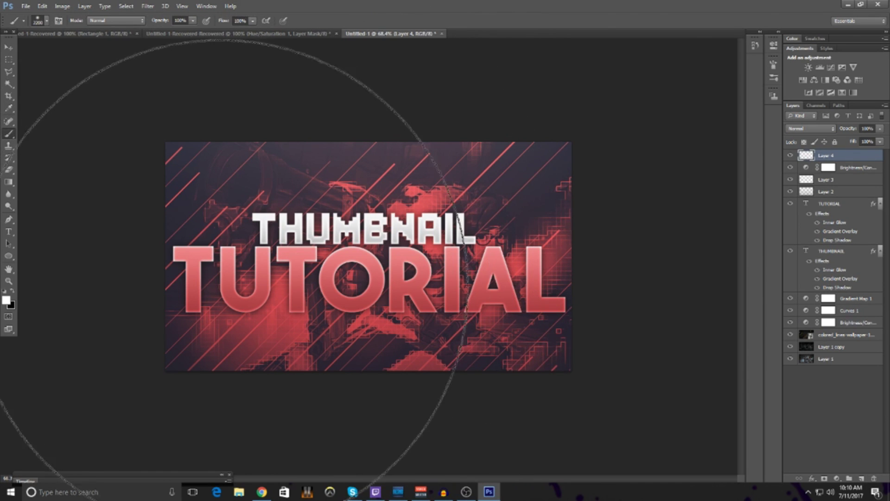
key(bracketleft)
key(bracketleft)
key(bracketleft)
key(bracketleft)
key(bracketleft)
key(bracketleft)
key(bracketleft)
key(bracketleft)
key(bracketleft)
key(bracketleft)
key(bracketleft)
key(bracketleft)
key(bracketleft)
key(bracketleft)
key(bracketleft)
key(bracketleft)
key(bracketleft)
click(172, 369)
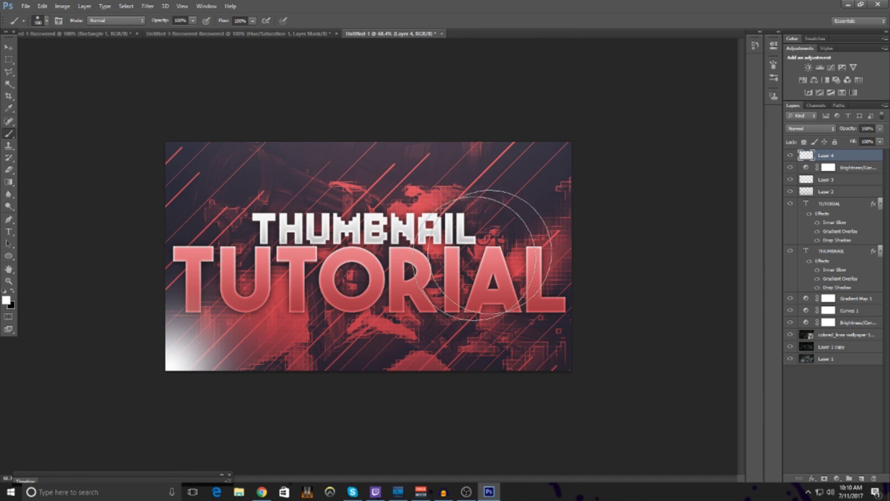
click(543, 171)
click(334, 157)
click(337, 357)
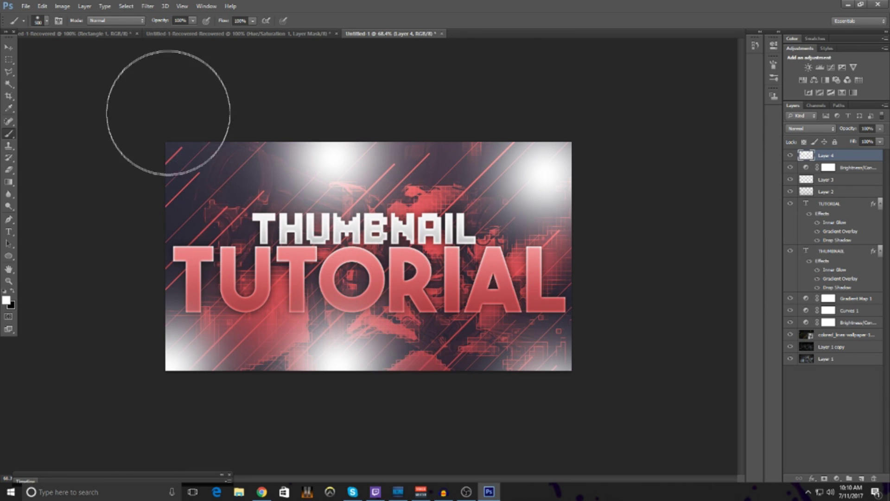
click(173, 142)
click(424, 270)
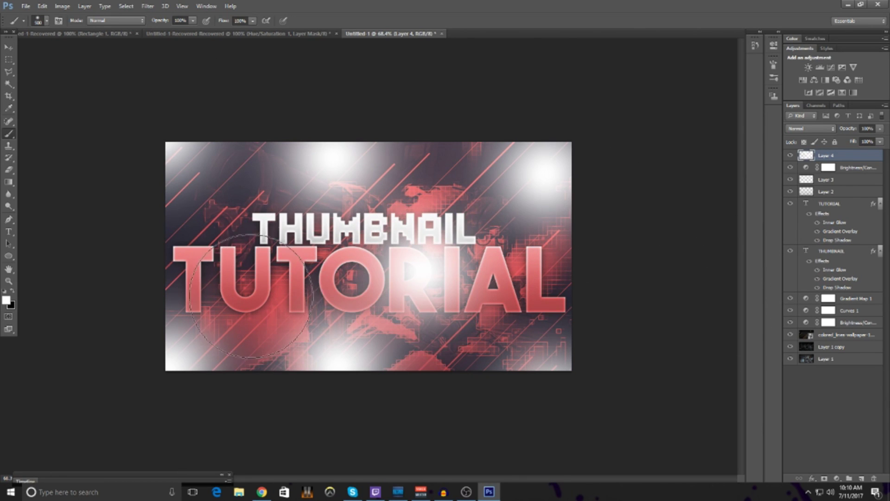
click(259, 270)
Set the blend mode of the white spots layer, Layer 4, to Overlay.
click(811, 129)
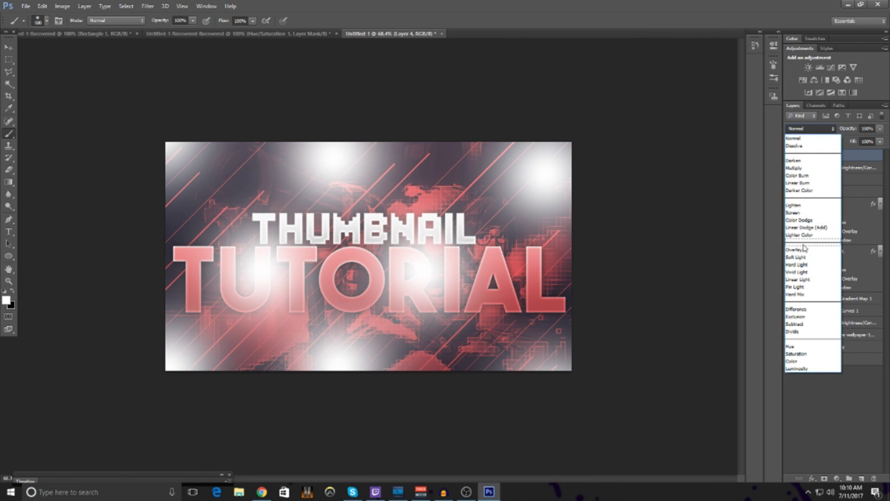
click(830, 251)
click(804, 132)
click(856, 168)
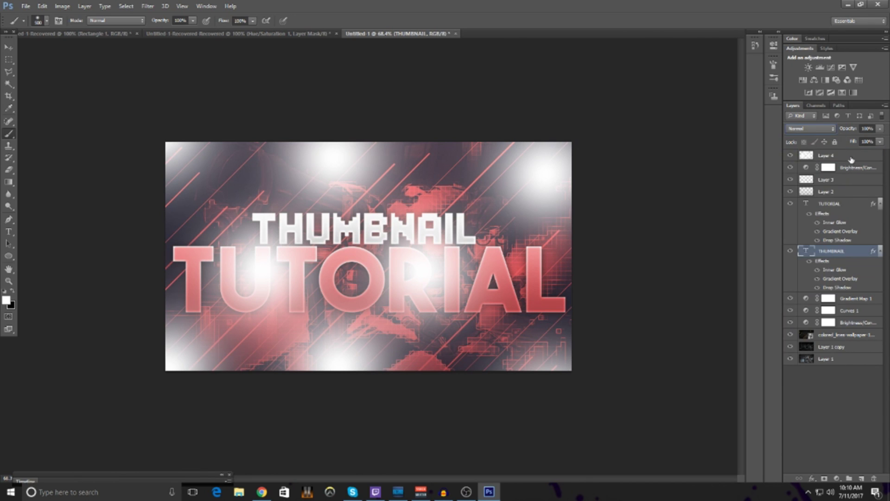
click(828, 155)
click(811, 129)
click(794, 249)
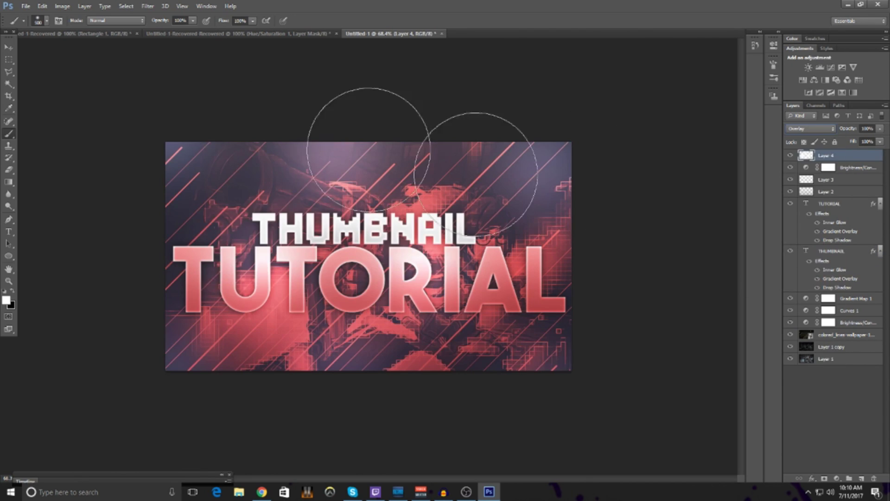
Move Layer 4 below the THUMBNAIL text layer, directly above Gradient Map 1.
drag(837, 155, 833, 293)
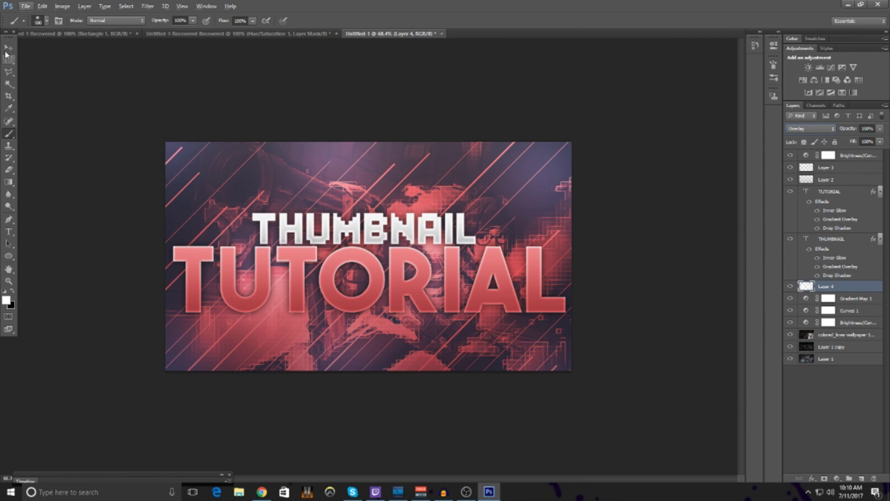
key(v)
scroll(185, 290, down, 5)
key(alt)
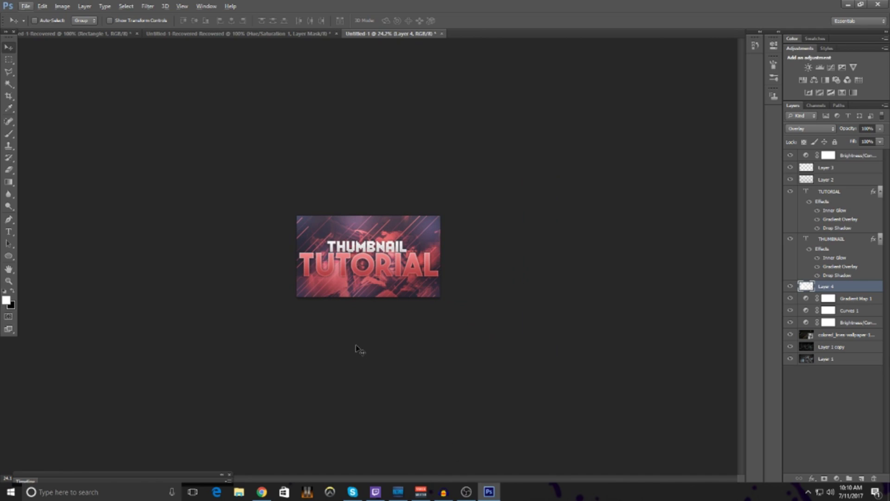